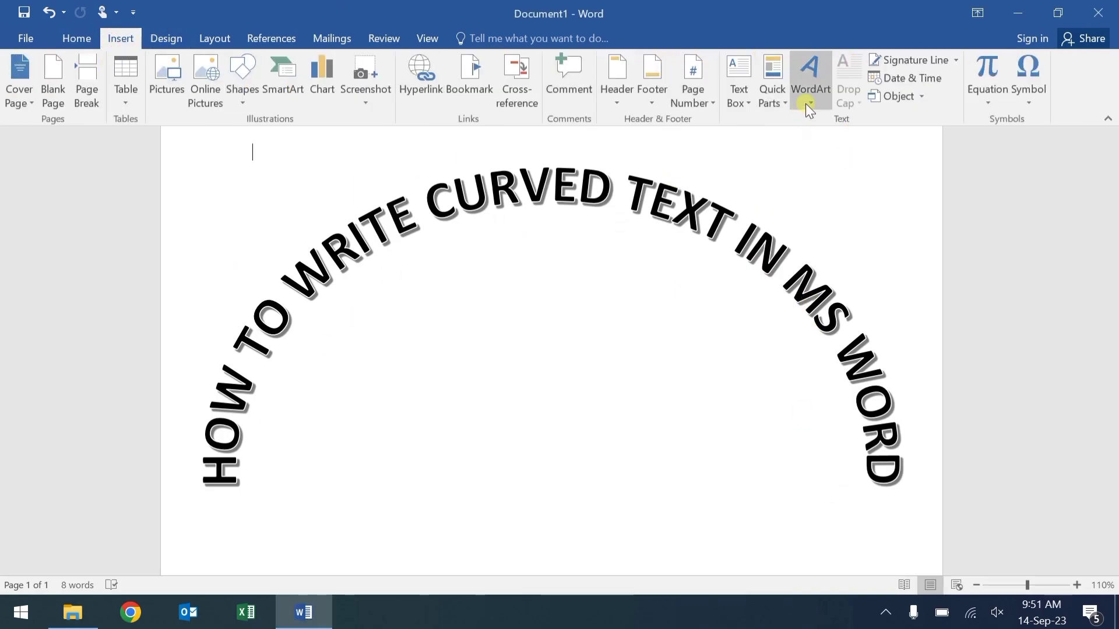
Insert a WordArt object at the start of the blank page in the bold black style with white outline and shadow
{"action": "left_click", "coordinate": [682, 154]}
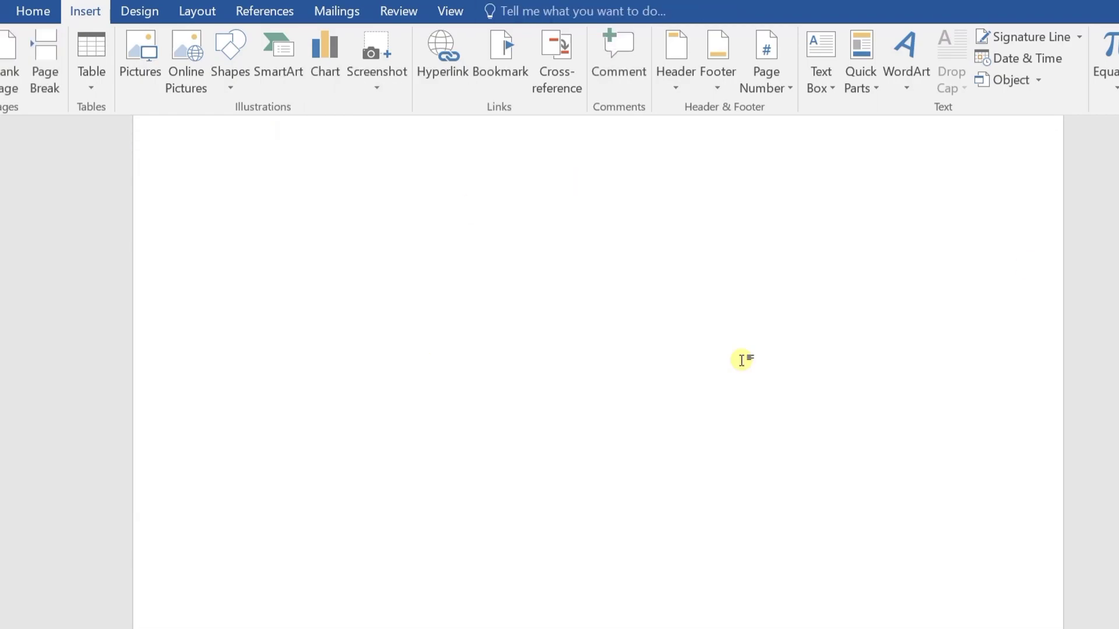
{"action": "scroll", "coordinate": [857, 270], "scroll_direction": "up", "scroll_amount": 1}
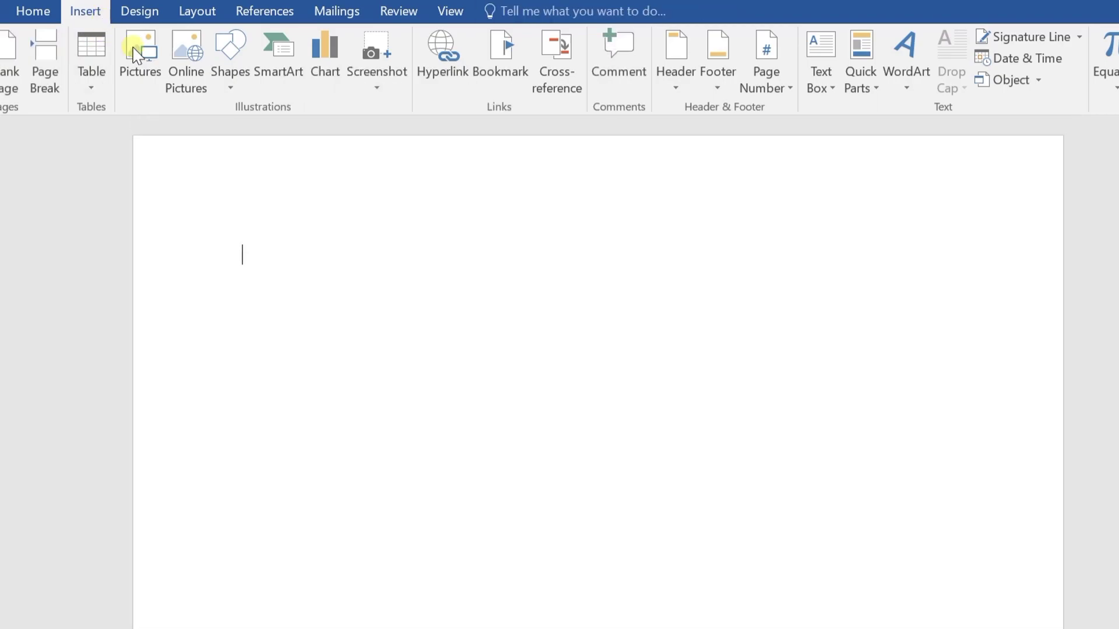
{"action": "left_click", "coordinate": [918, 88]}
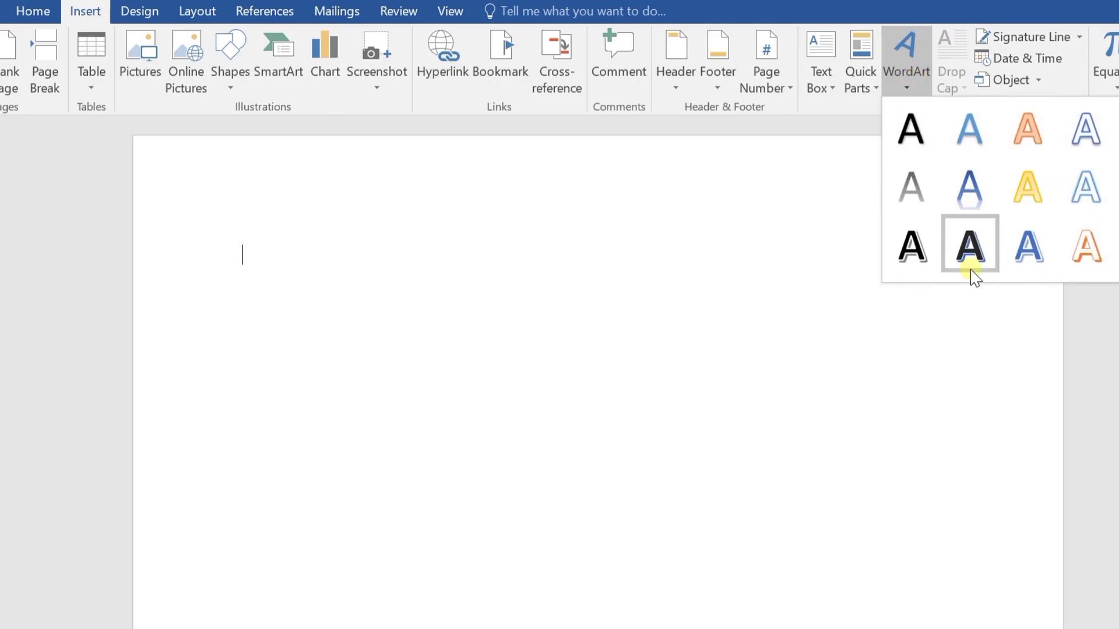
{"action": "left_click", "coordinate": [921, 255]}
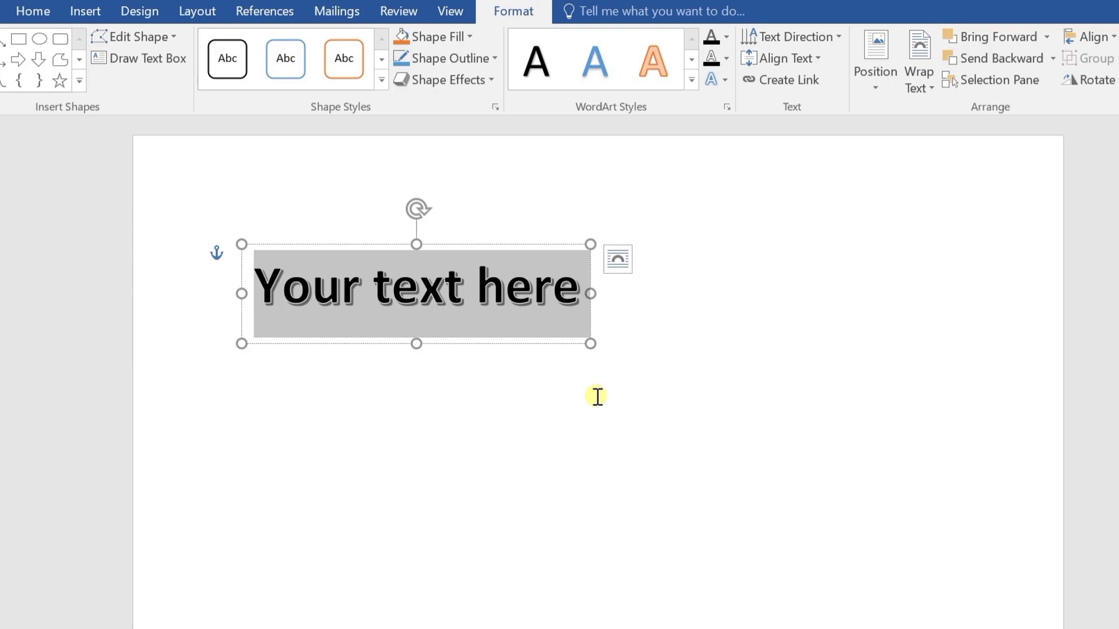
Replace the WordArt placeholder with "HOW TO WRITE CURVED TEXT" and "IN MS WORD" on a second line
{"action": "type", "text": "HOW T"}
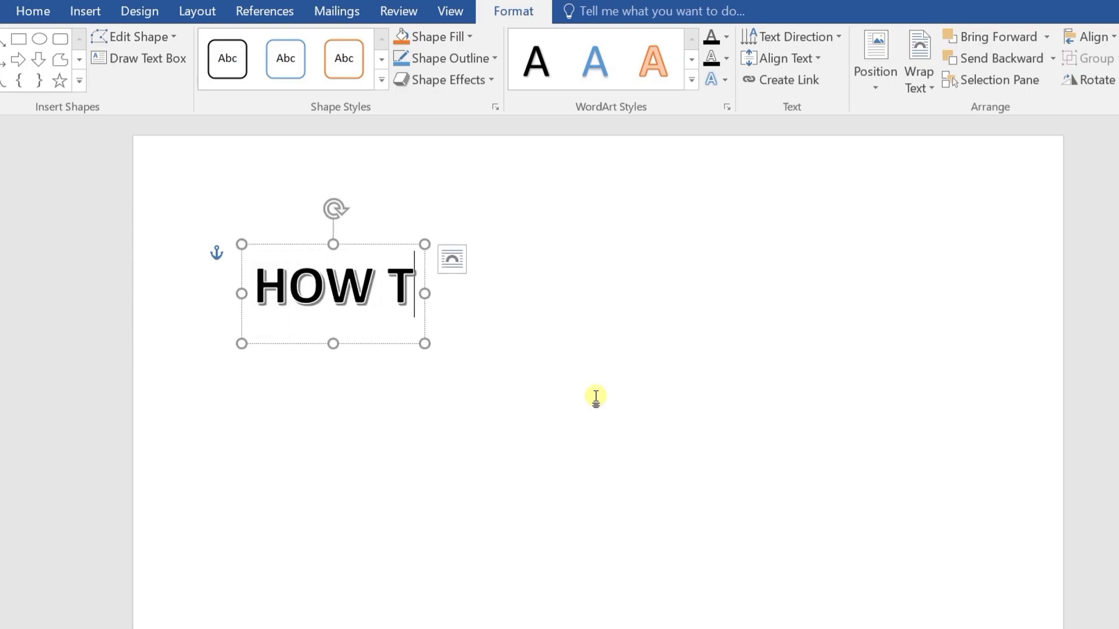
{"action": "type", "text": "O WRITE "}
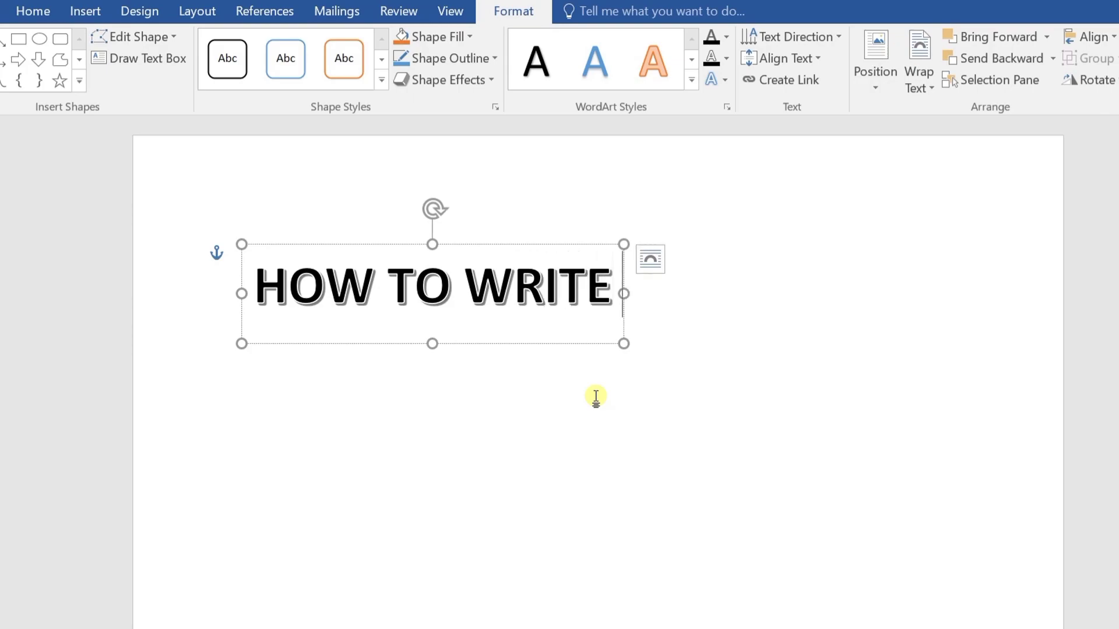
{"action": "type", "text": "CURVED TEXT"}
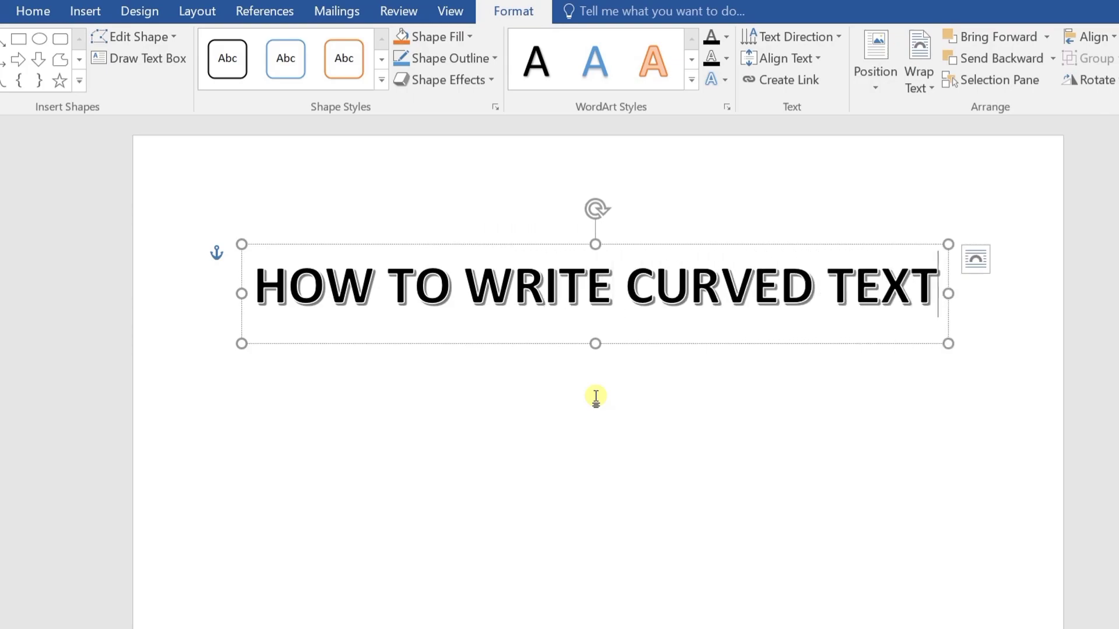
{"action": "key", "text": "Return"}
{"action": "type", "text": "IN MS W"}
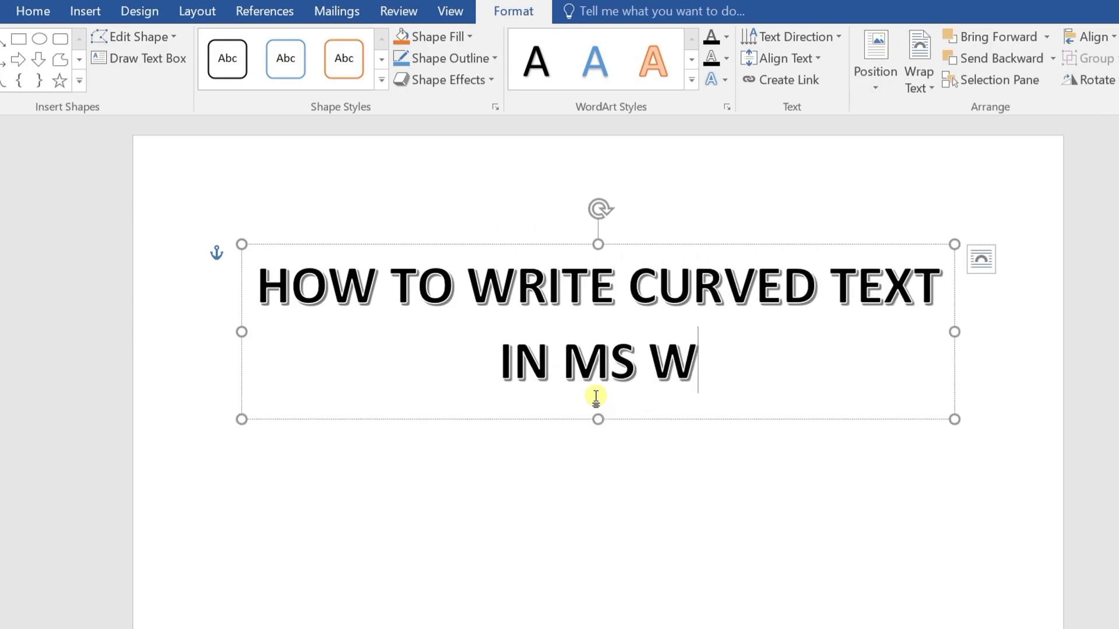
{"action": "type", "text": "ORD"}
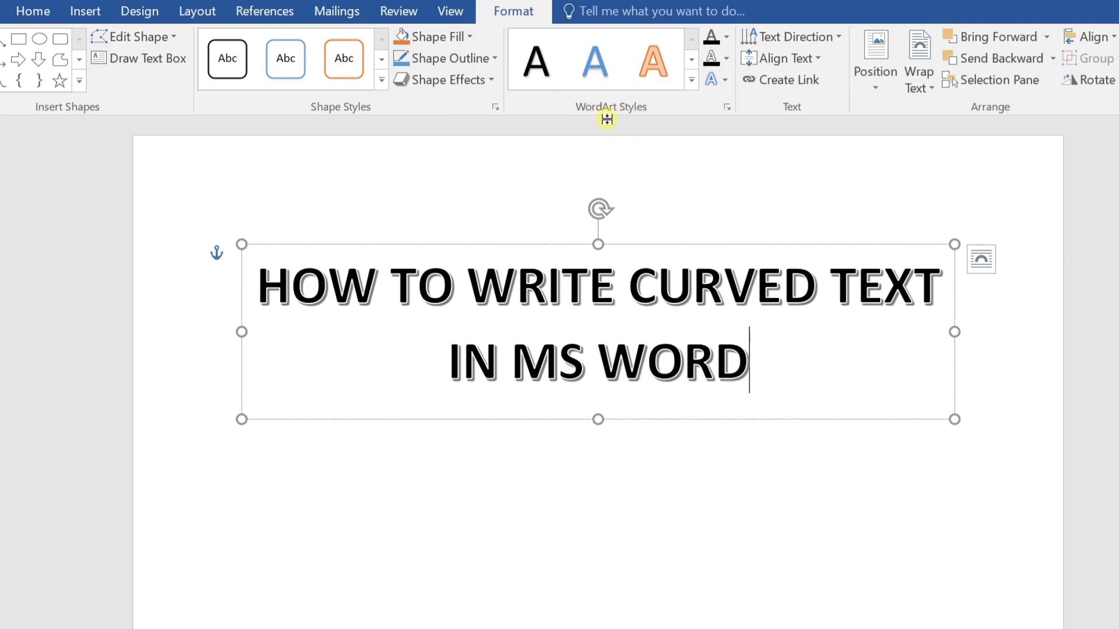
Apply the upward arch Follow Path transform to the WordArt text
{"action": "left_click", "coordinate": [725, 82]}
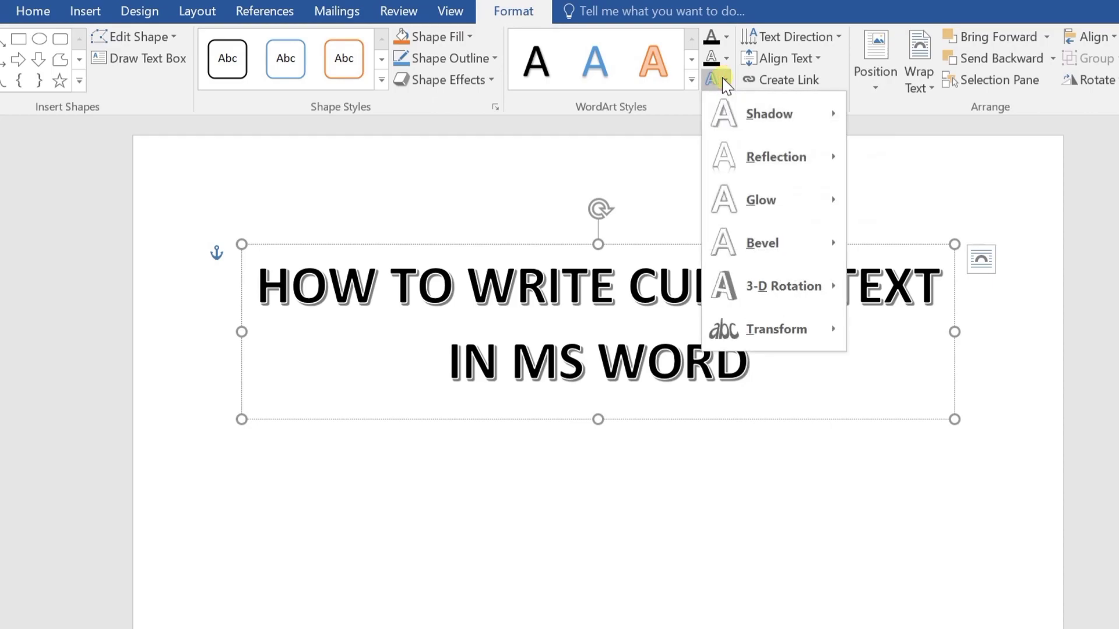
{"action": "mouse_move", "coordinate": [787, 341]}
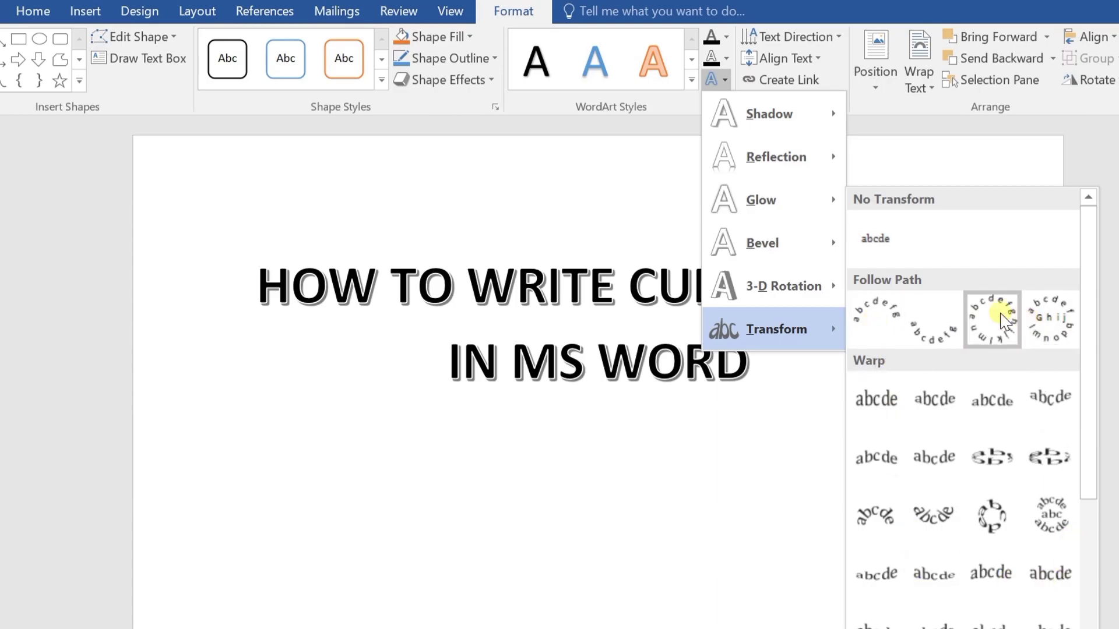
{"action": "left_click", "coordinate": [877, 321]}
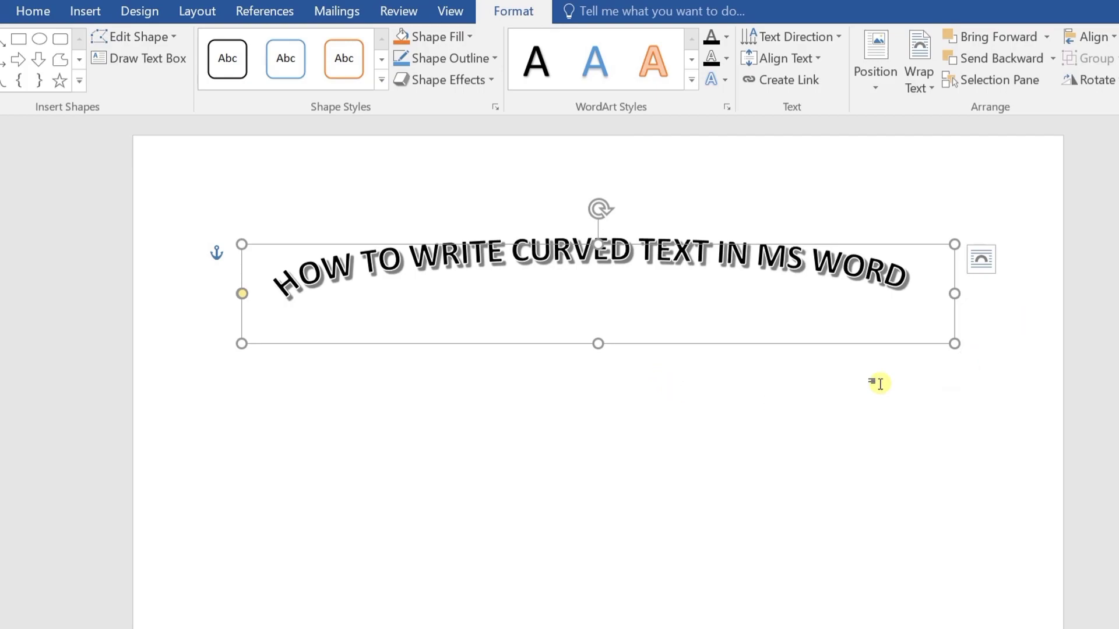
Widen the WordArt frame to nearly the full page width and stretch it far down the page to deepen the curve
{"action": "left_click_drag", "start_coordinate": [954, 293], "coordinate": [1054, 285]}
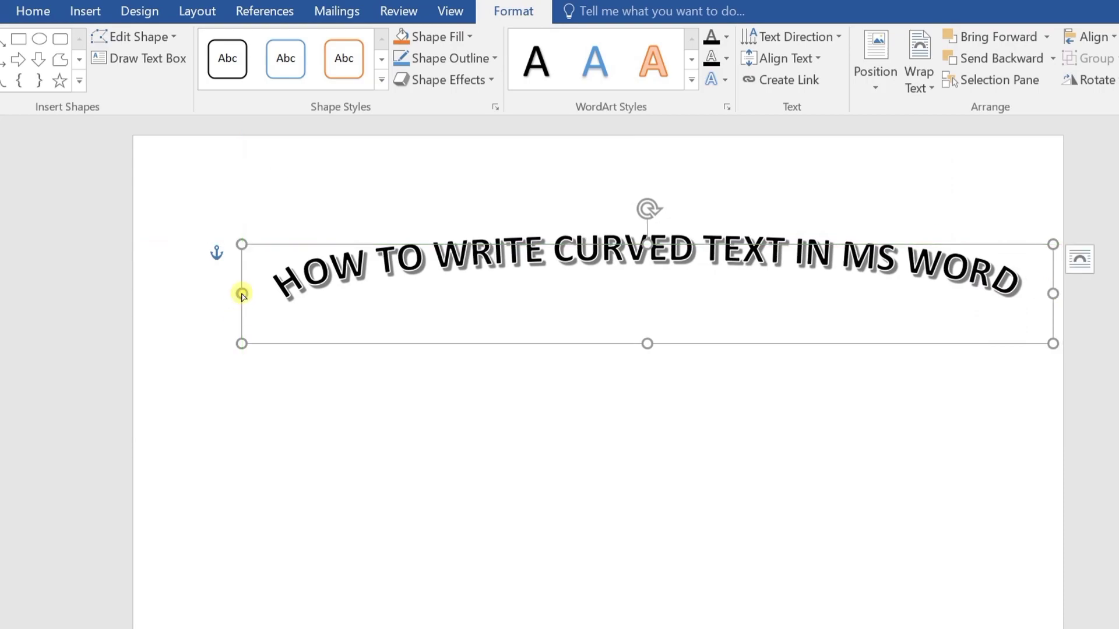
{"action": "left_click_drag", "start_coordinate": [241, 344], "coordinate": [148, 346]}
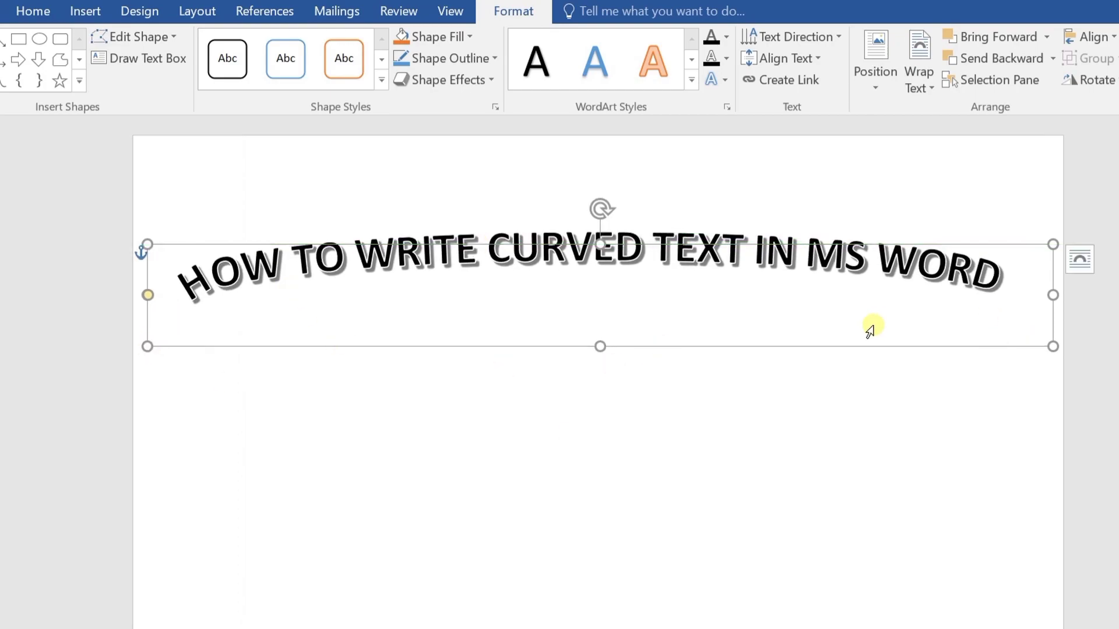
{"action": "scroll", "coordinate": [670, 296], "scroll_direction": "down", "scroll_amount": 1}
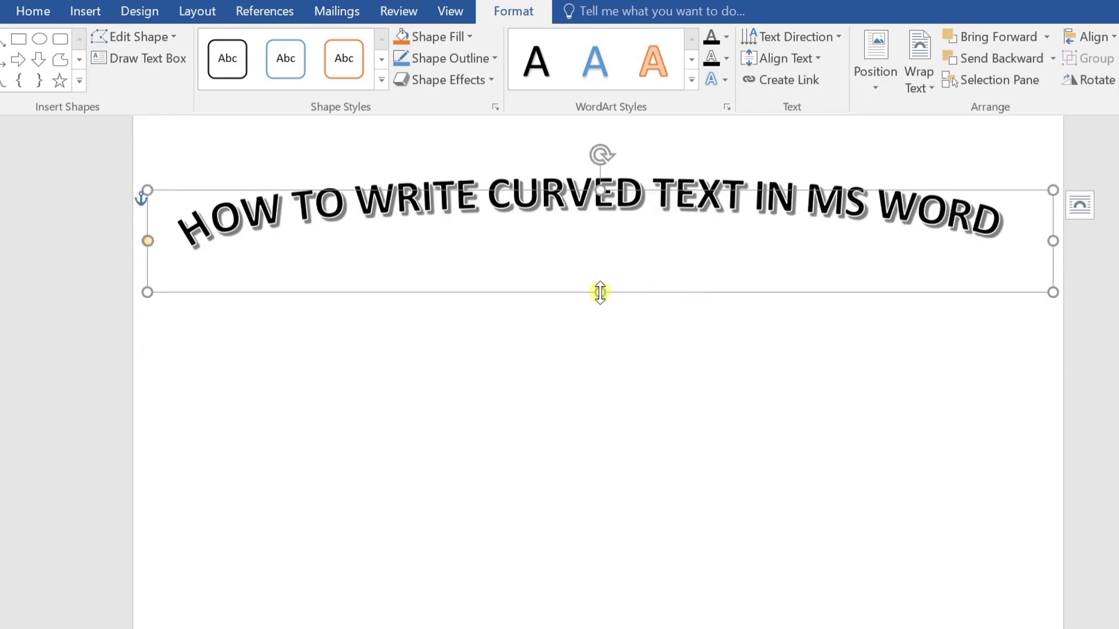
{"action": "left_click_drag", "start_coordinate": [600, 292], "coordinate": [608, 628]}
{"action": "scroll", "coordinate": [624, 270], "scroll_direction": "down", "scroll_amount": 5}
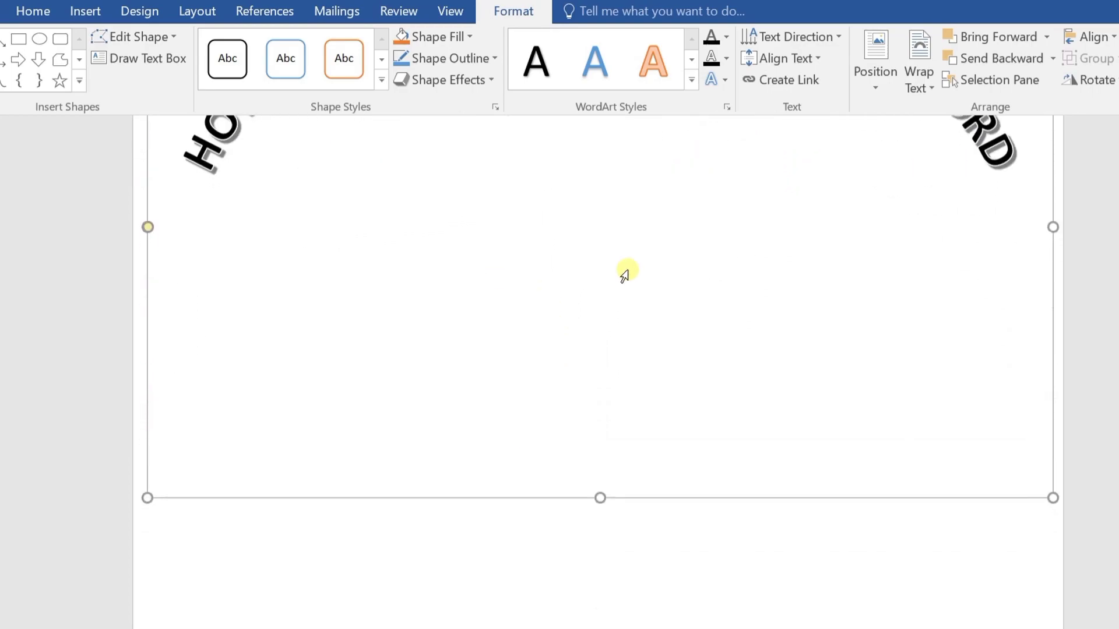
{"action": "scroll", "coordinate": [595, 300], "scroll_direction": "down", "scroll_amount": 5}
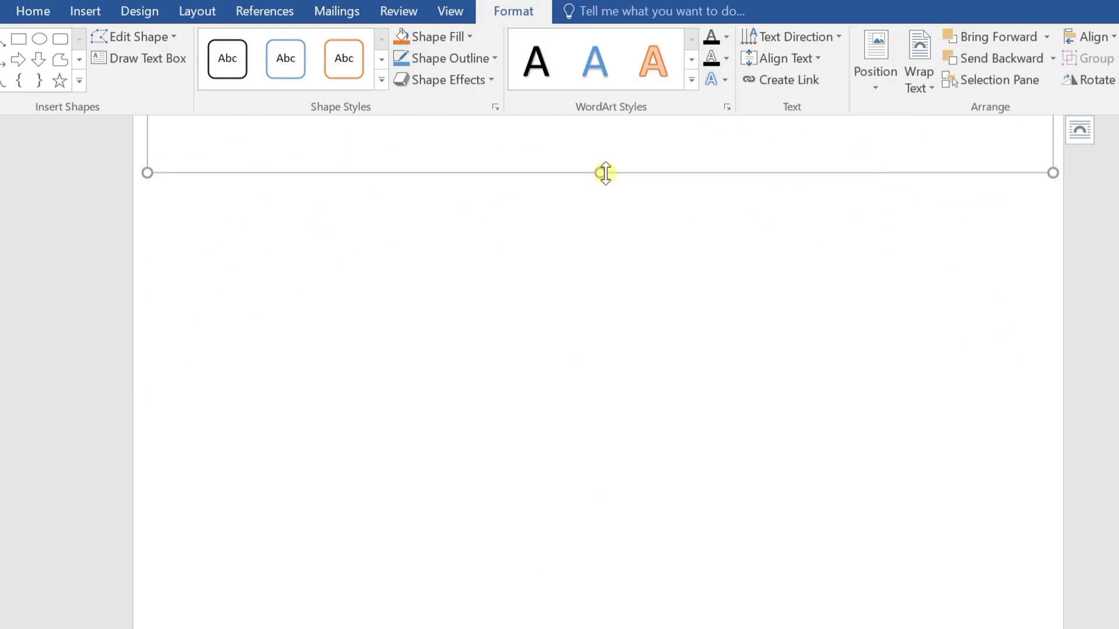
{"action": "left_click_drag", "start_coordinate": [604, 172], "coordinate": [614, 499]}
{"action": "scroll", "coordinate": [614, 369], "scroll_direction": "up", "scroll_amount": 3}
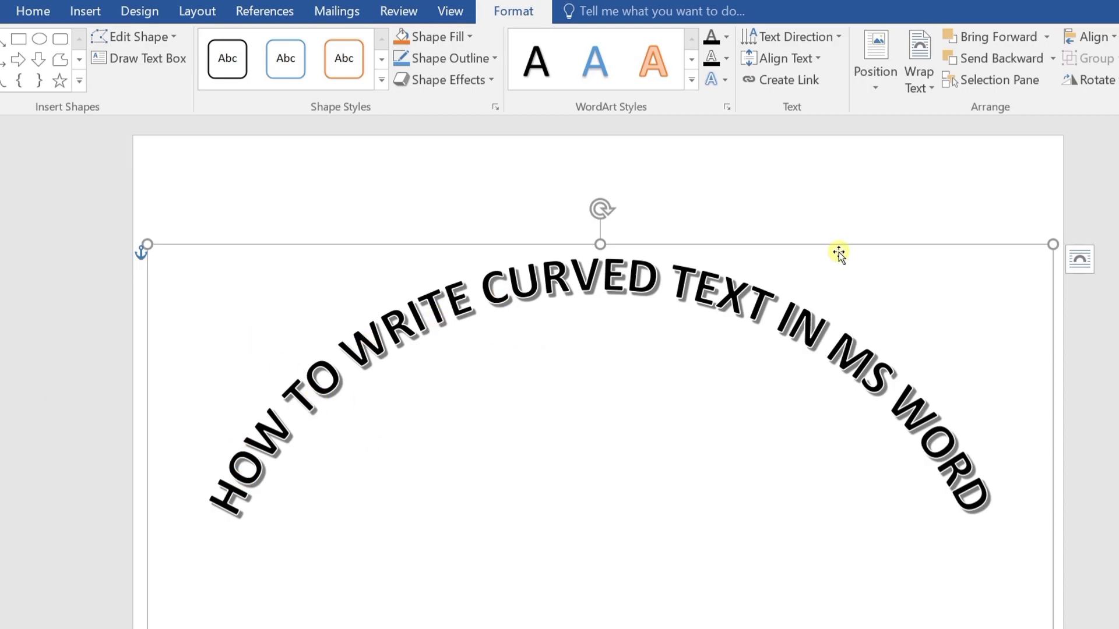
Increase the font size of the entire curved WordArt text to 72
{"action": "triple_click", "coordinate": [392, 332]}
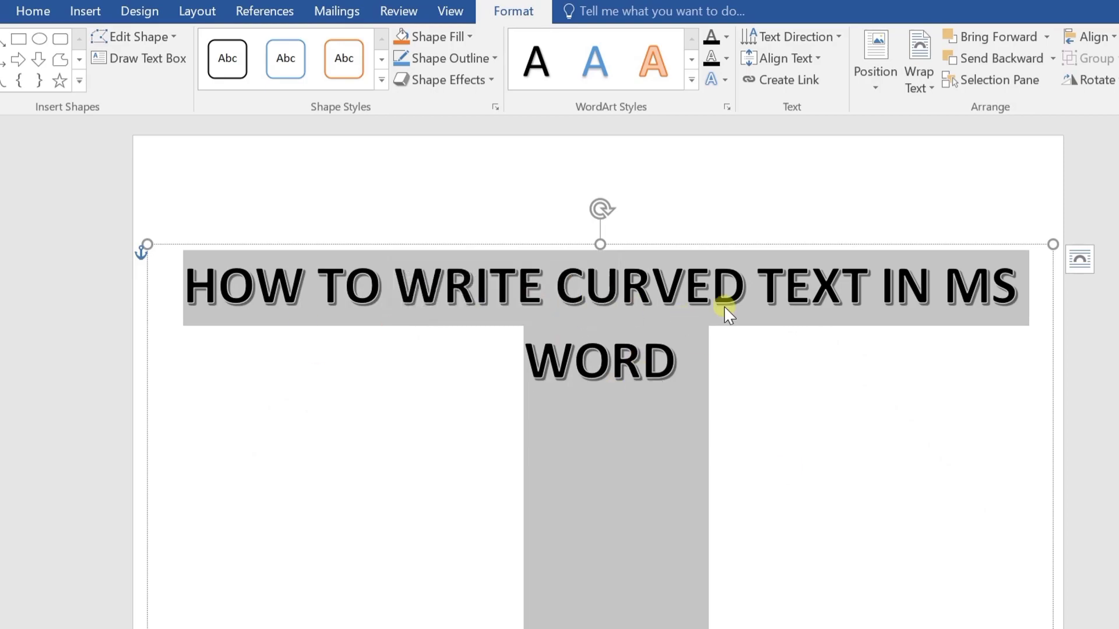
{"action": "left_click", "coordinate": [35, 16]}
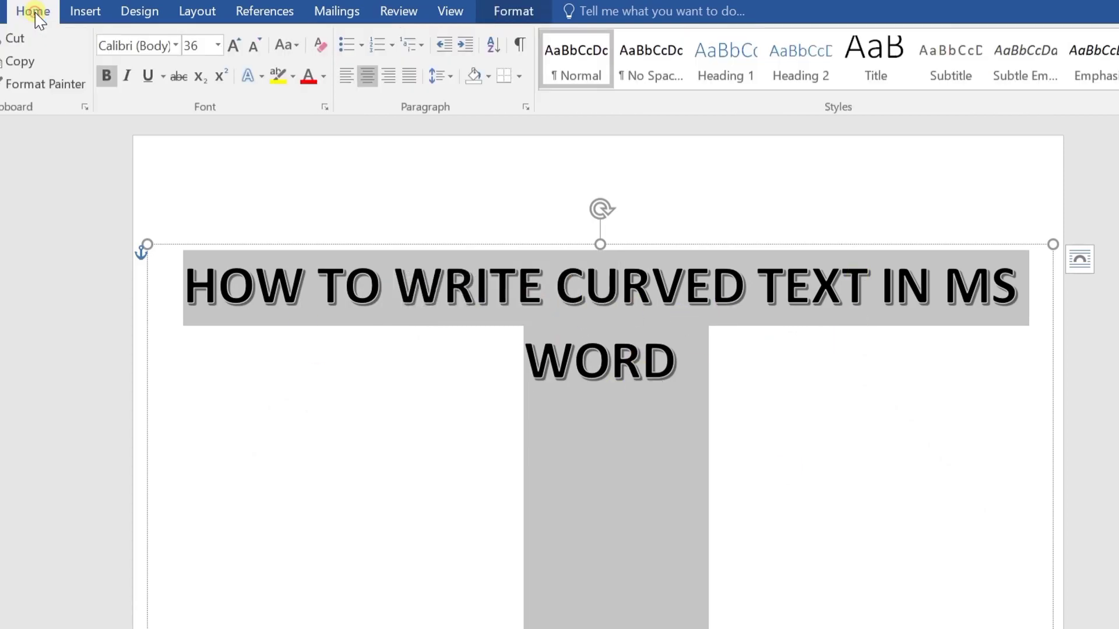
{"action": "left_click", "coordinate": [239, 52]}
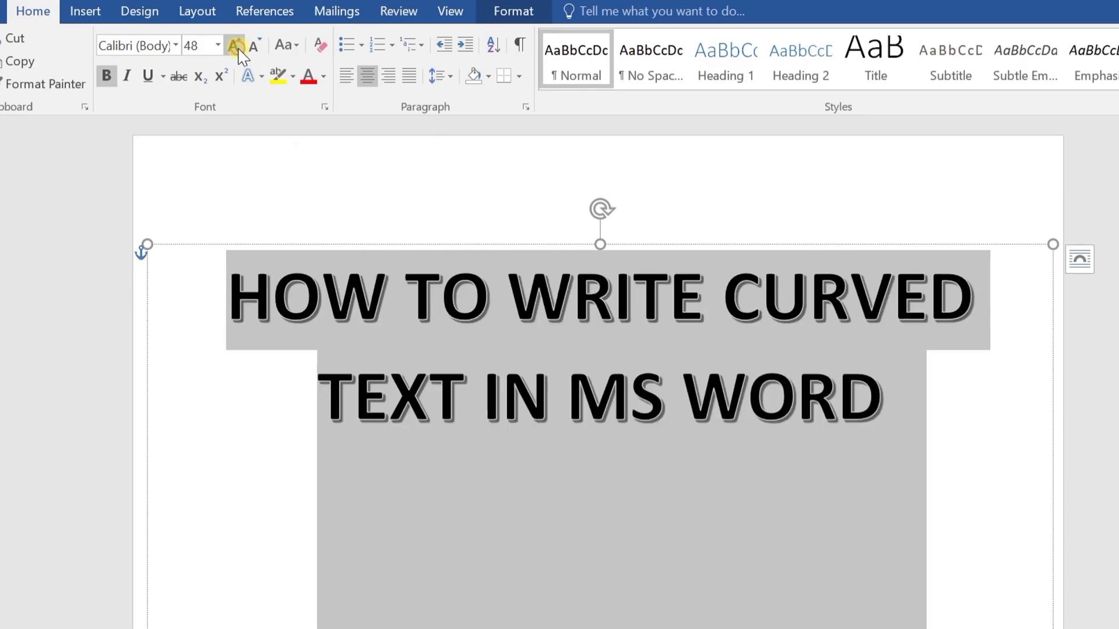
{"action": "left_click", "coordinate": [238, 52]}
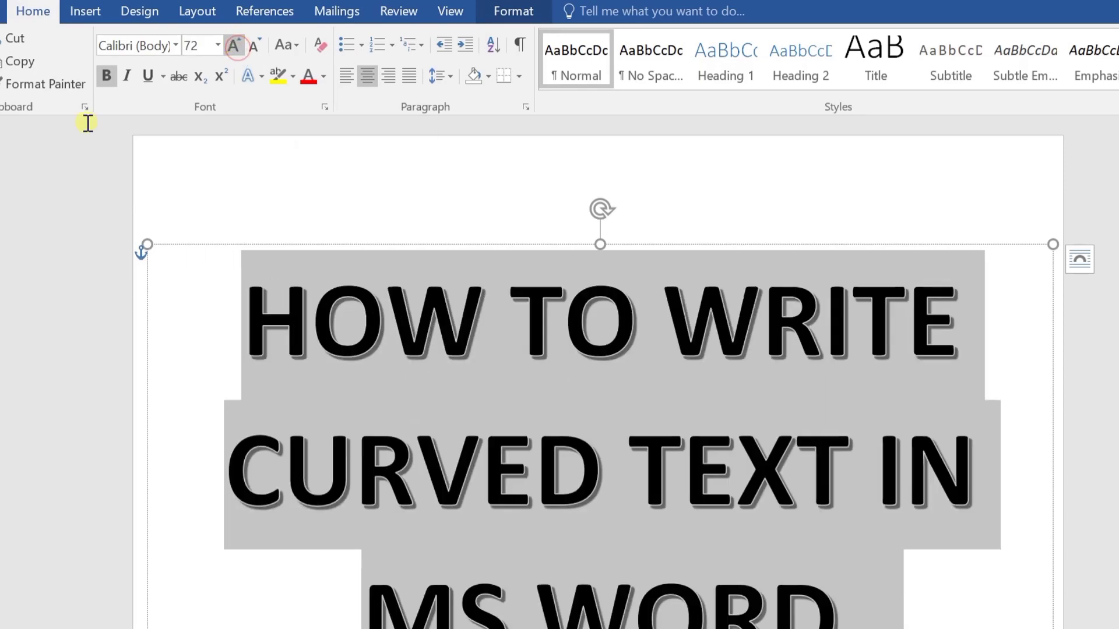
{"action": "left_click", "coordinate": [444, 183]}
{"action": "scroll", "coordinate": [921, 205], "scroll_direction": "down", "scroll_amount": 3}
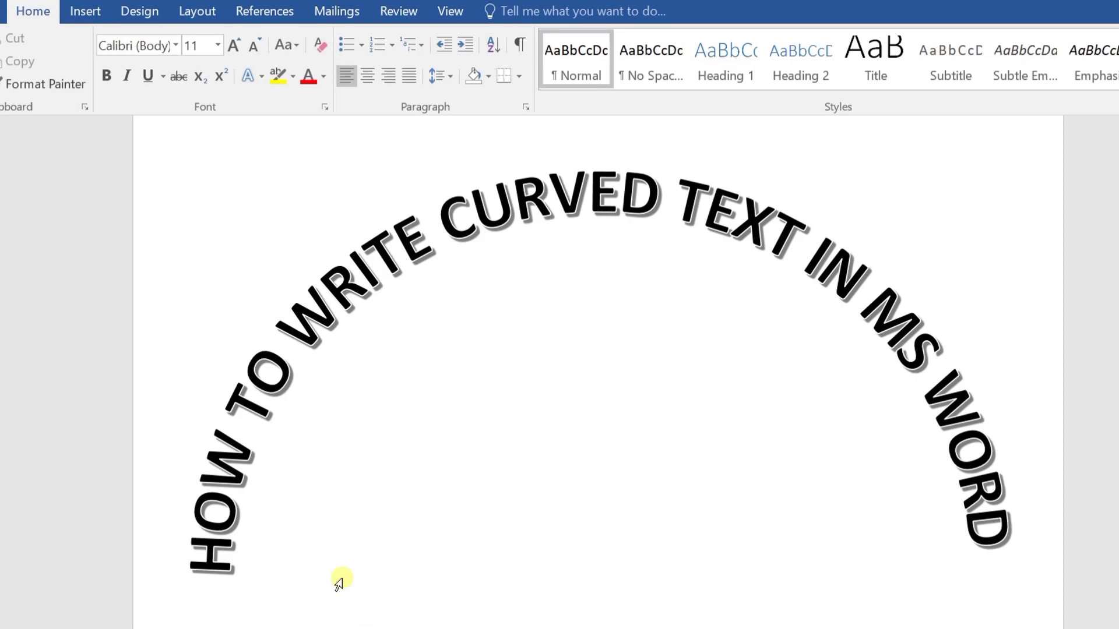
Delete the whole curved WordArt object from the page
{"action": "scroll", "coordinate": [564, 241], "scroll_direction": "up", "scroll_amount": 1}
{"action": "left_click", "coordinate": [564, 240]}
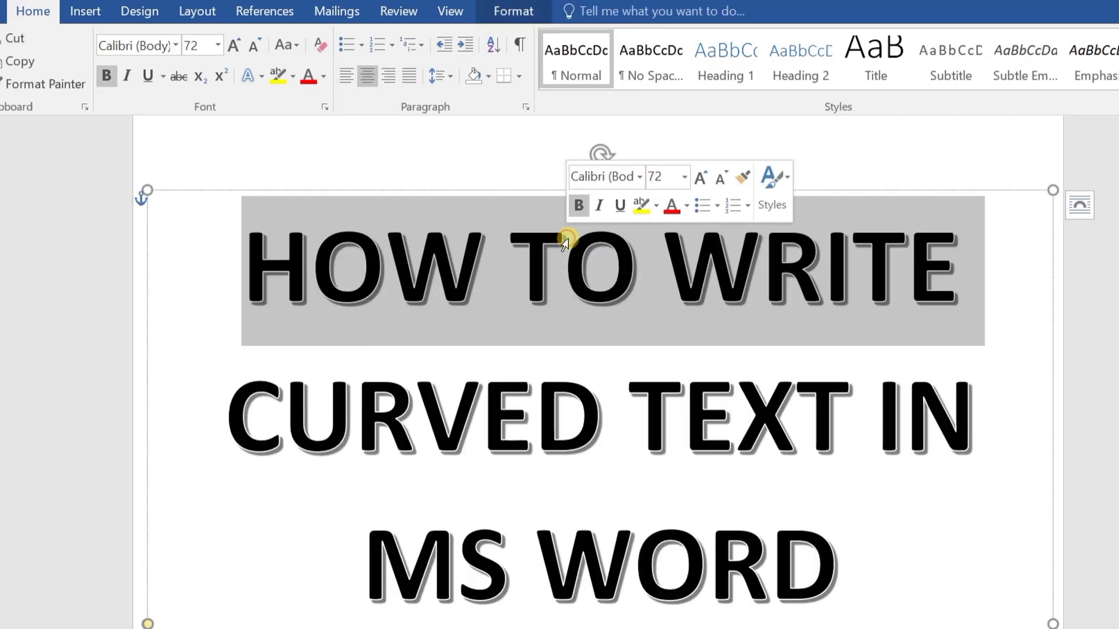
{"action": "left_click", "coordinate": [513, 183]}
{"action": "left_click", "coordinate": [504, 200]}
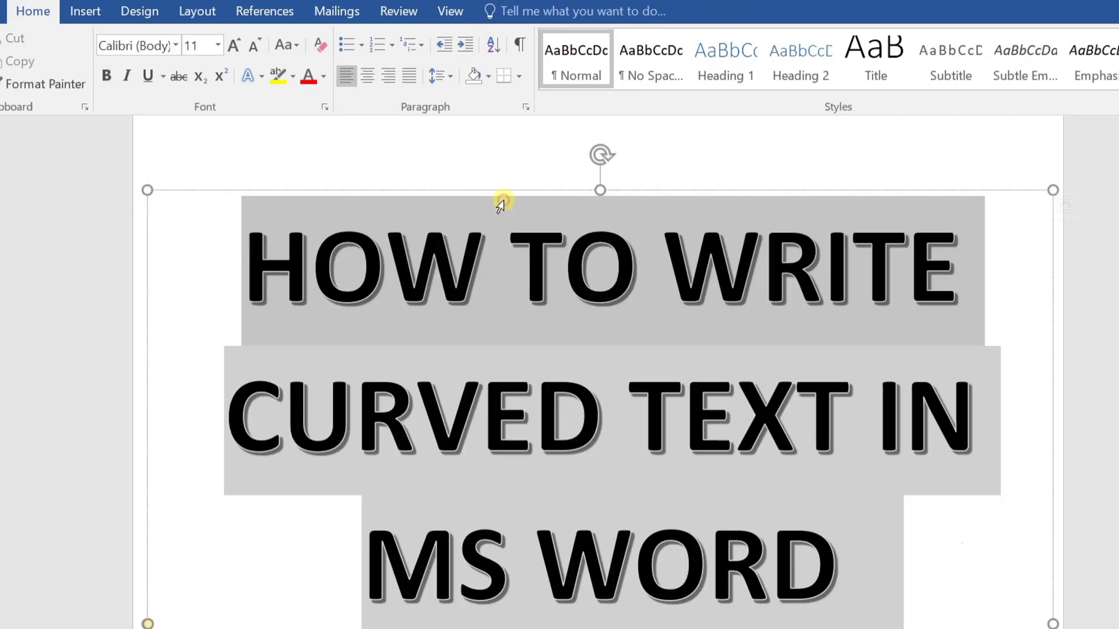
{"action": "key", "text": "Delete"}
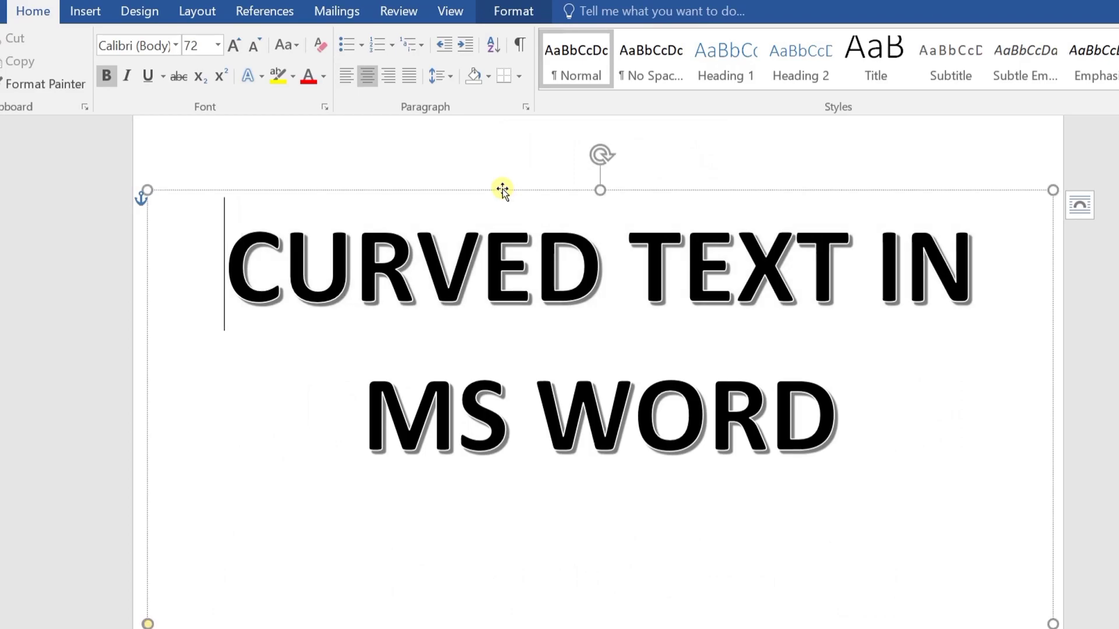
{"action": "left_click", "coordinate": [502, 188]}
{"action": "key", "text": "Delete"}
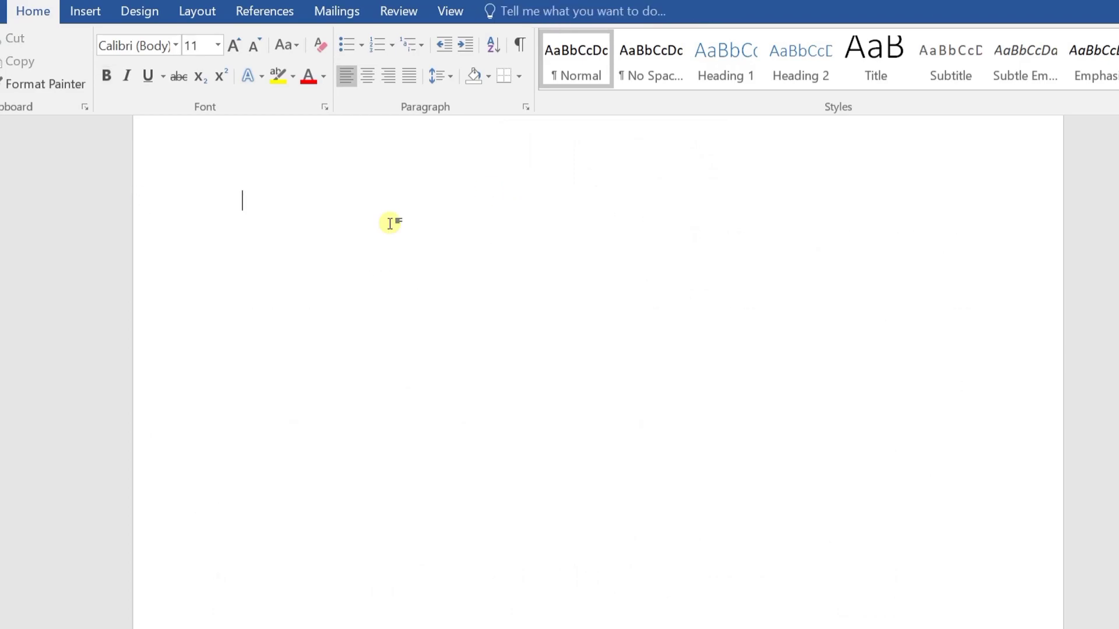
Insert a WordArt object in the bold black shadowed style with the text "DOCUMENT"
{"action": "left_click", "coordinate": [86, 13]}
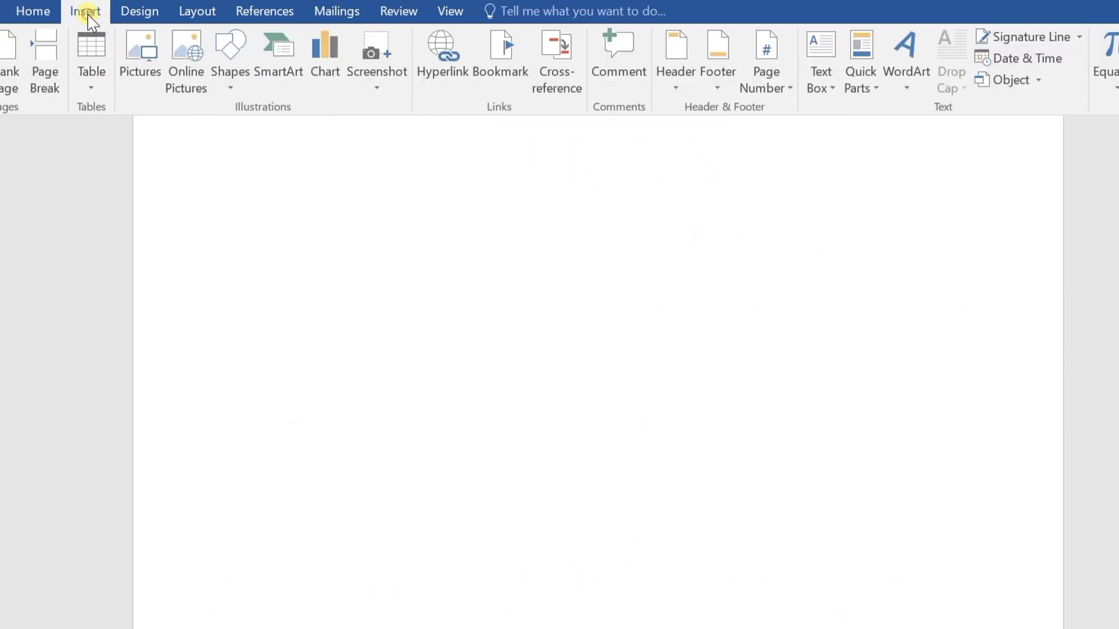
{"action": "left_click", "coordinate": [903, 76]}
{"action": "left_click", "coordinate": [909, 245]}
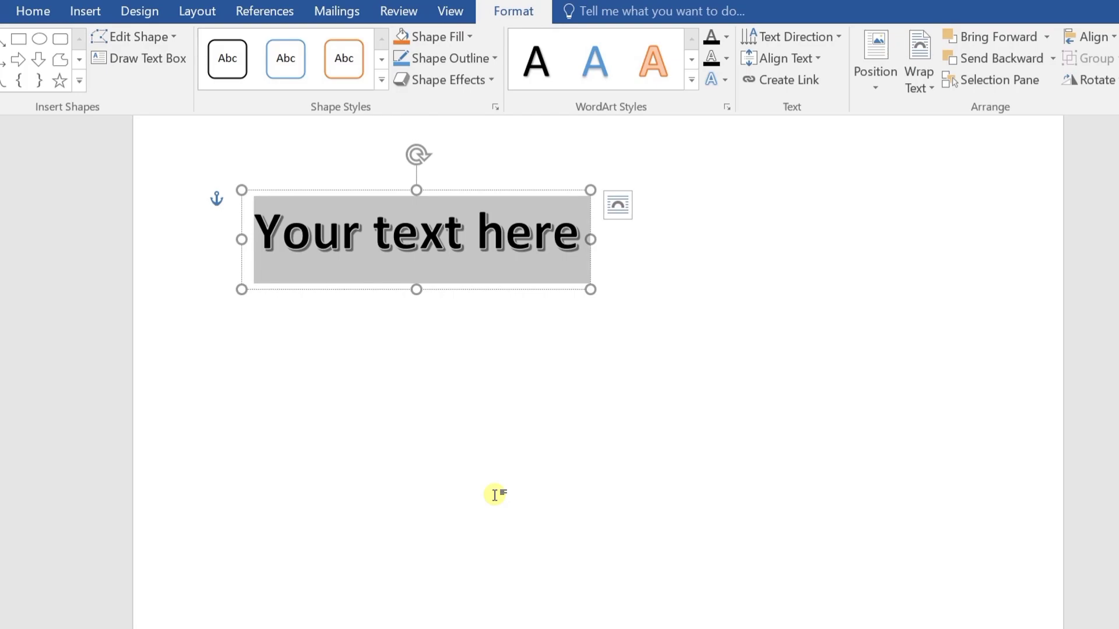
{"action": "type", "text": "DOCUMENT"}
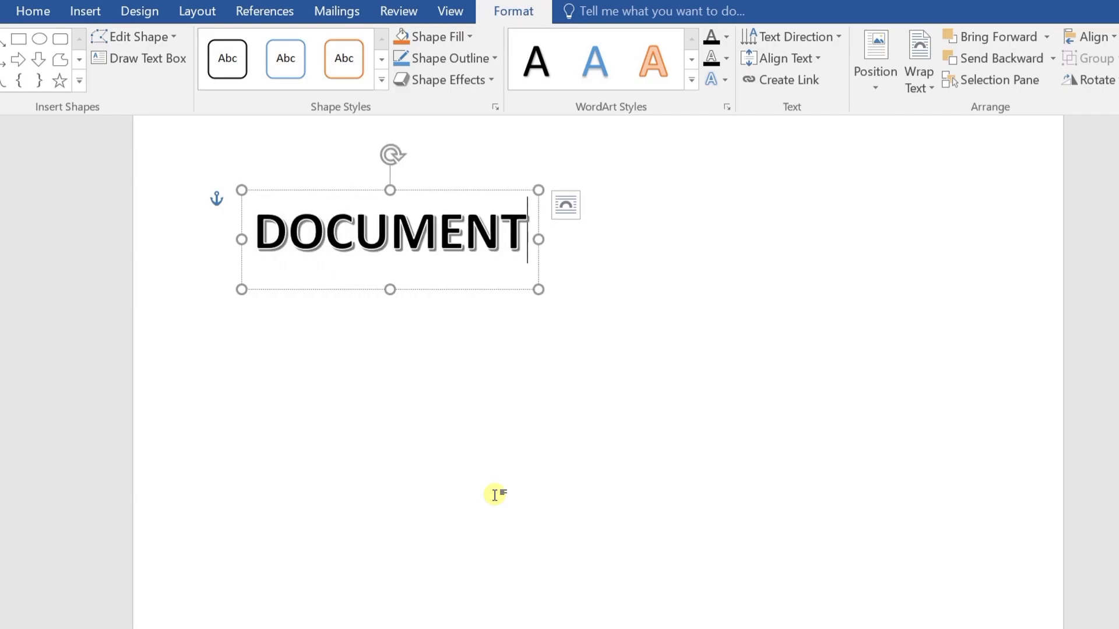
{"action": "left_click", "coordinate": [723, 273]}
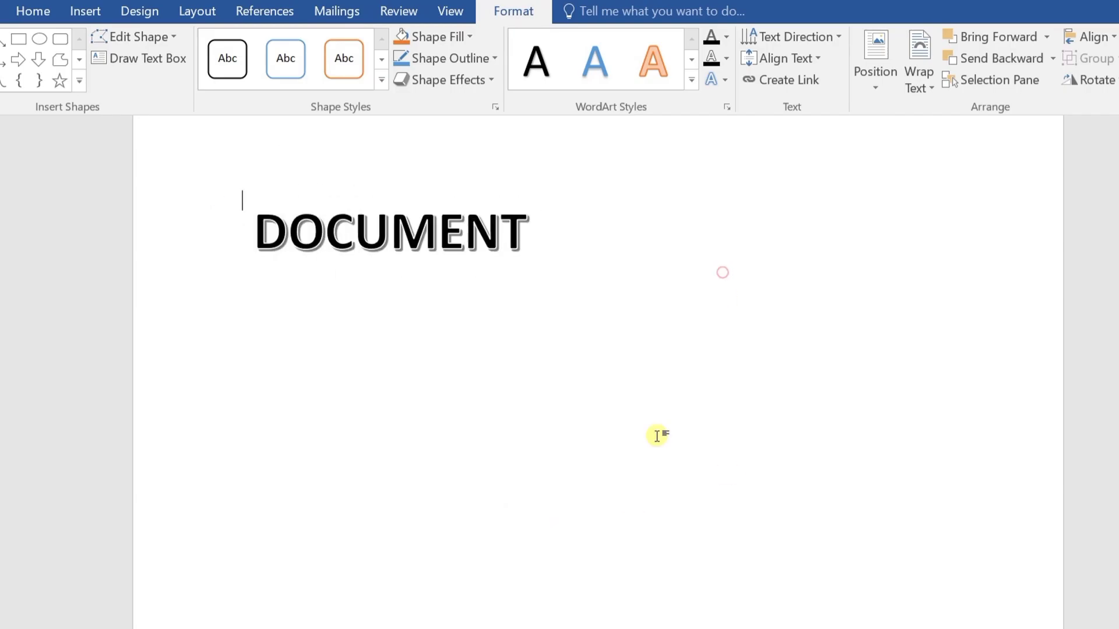
Try the shape style Colored Fill - Black, Dark 1 on the DOCUMENT WordArt and undo it
{"action": "left_click", "coordinate": [286, 233]}
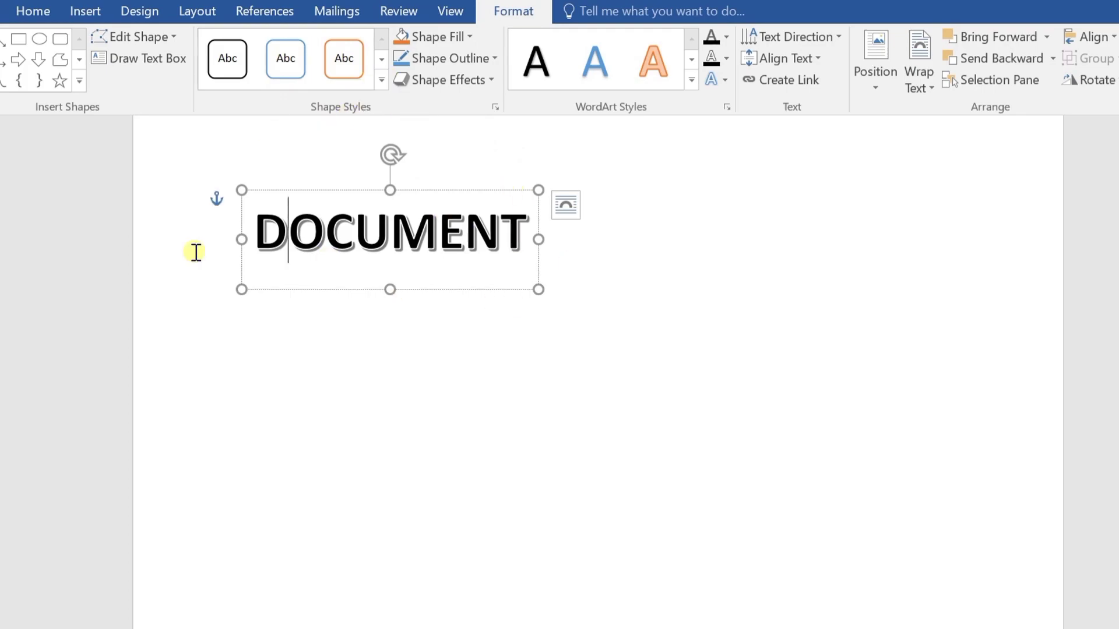
{"action": "left_click", "coordinate": [380, 82]}
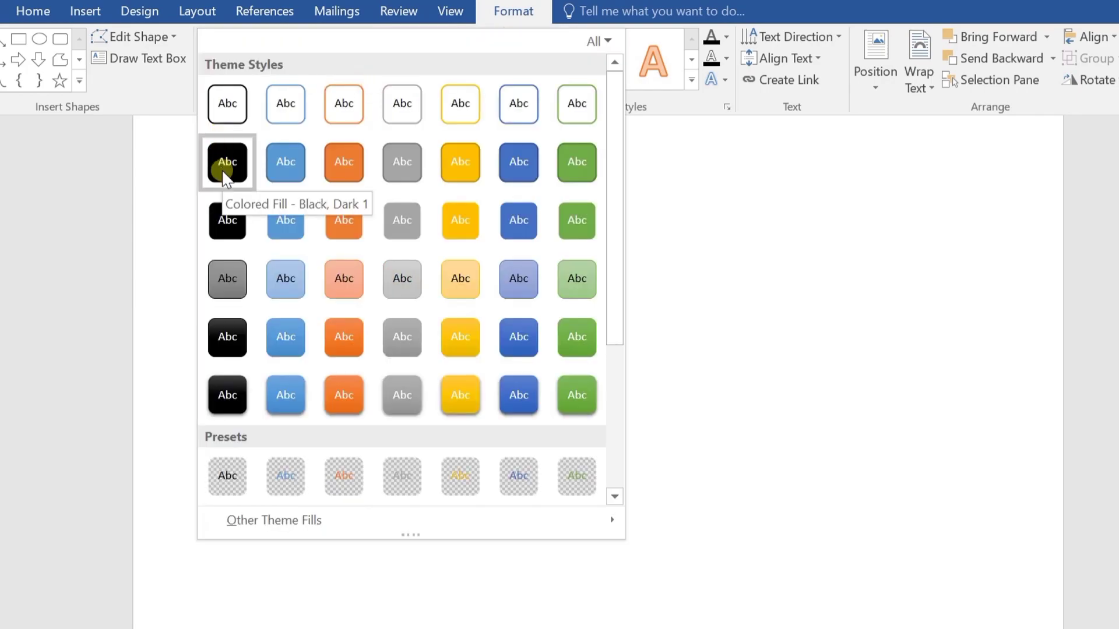
{"action": "left_click", "coordinate": [226, 169]}
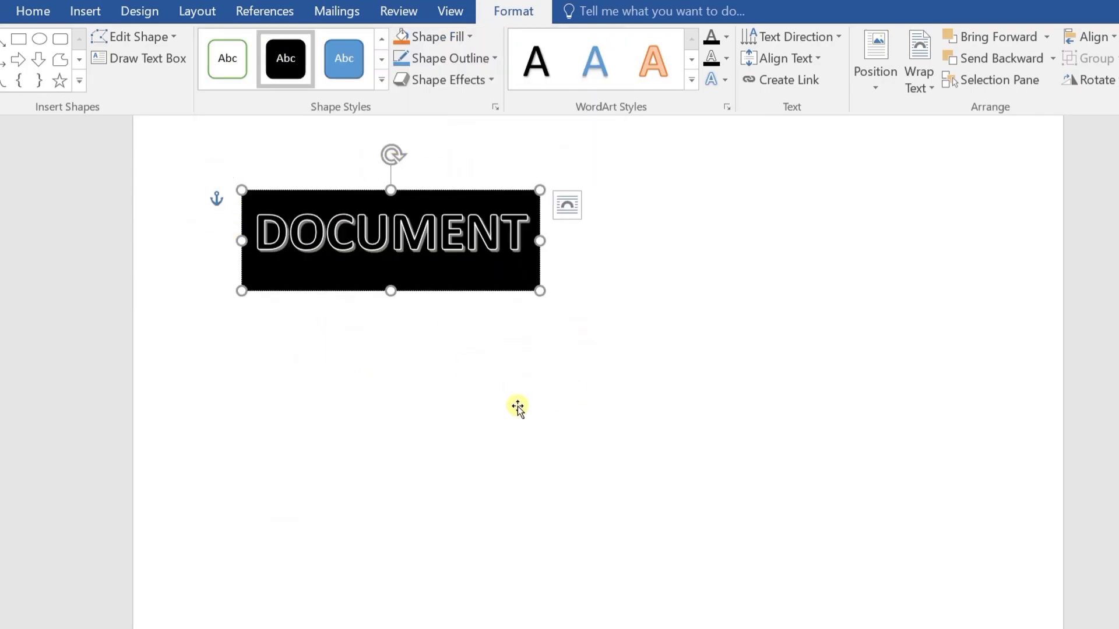
{"action": "key", "text": "ctrl+z"}
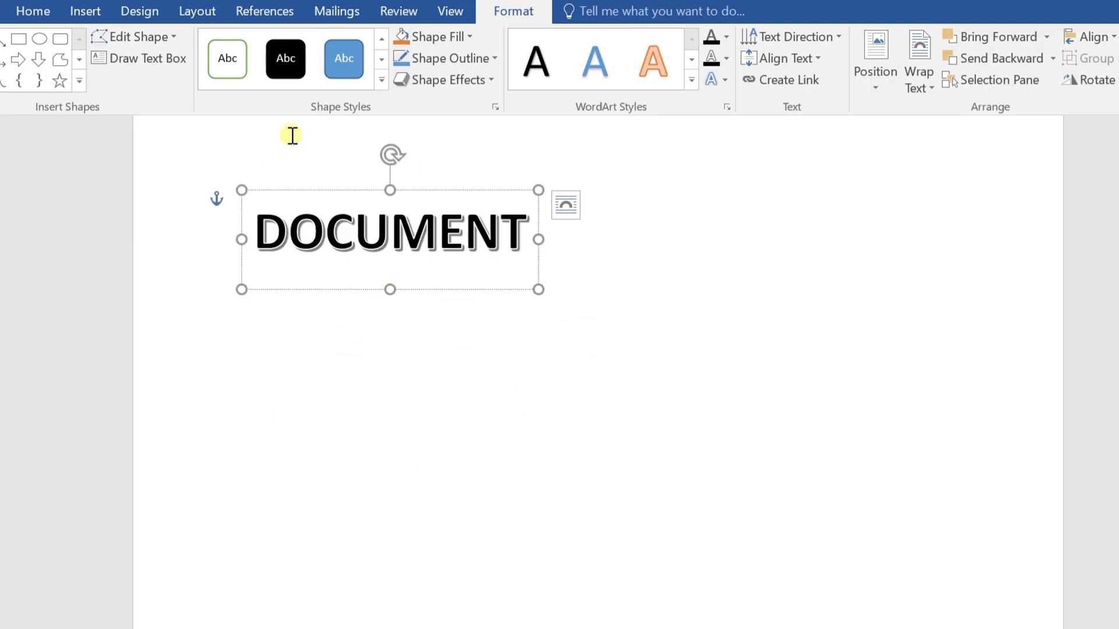
Preview the shape fill colours, outline colours and shape effects, including presets, 3-D rotation and glow, on the DOCUMENT WordArt without applying any
{"action": "left_click", "coordinate": [468, 37]}
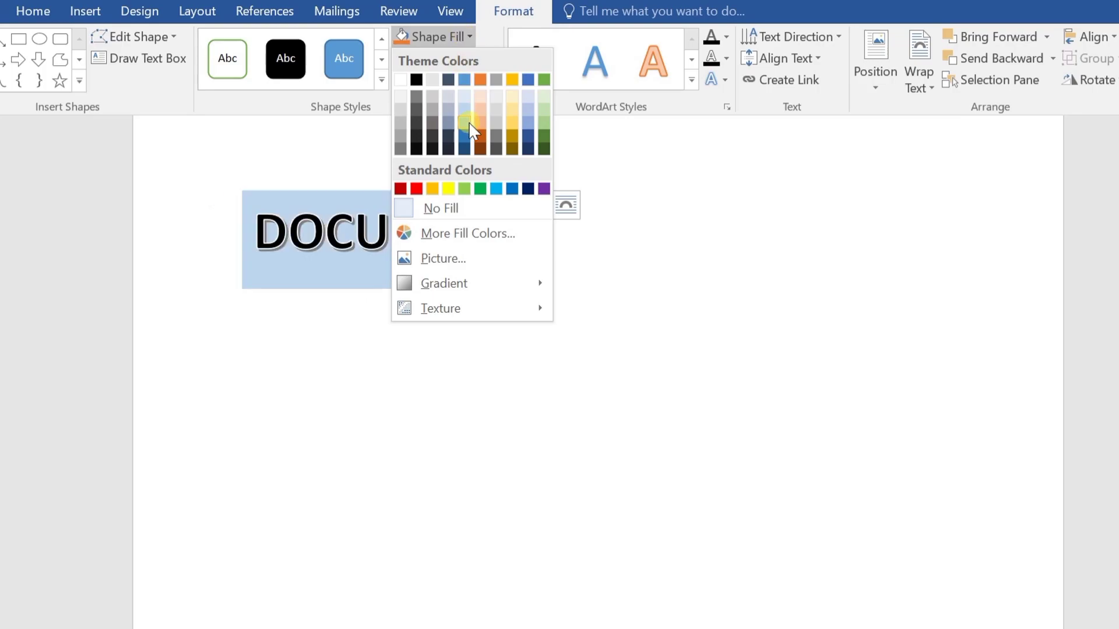
{"action": "left_click", "coordinate": [459, 40]}
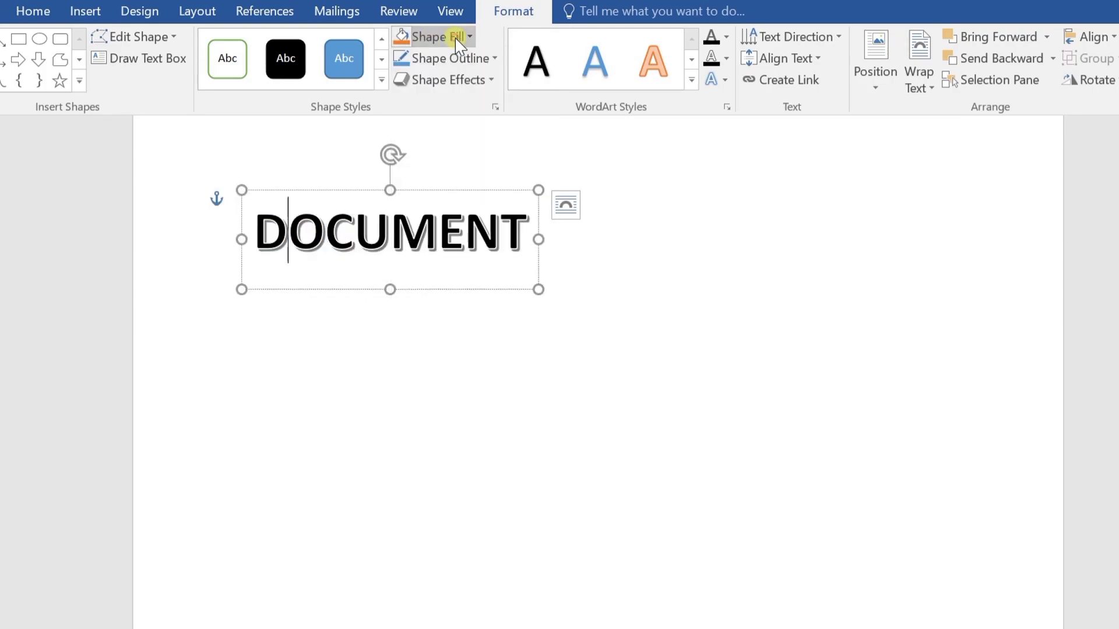
{"action": "left_click", "coordinate": [484, 59]}
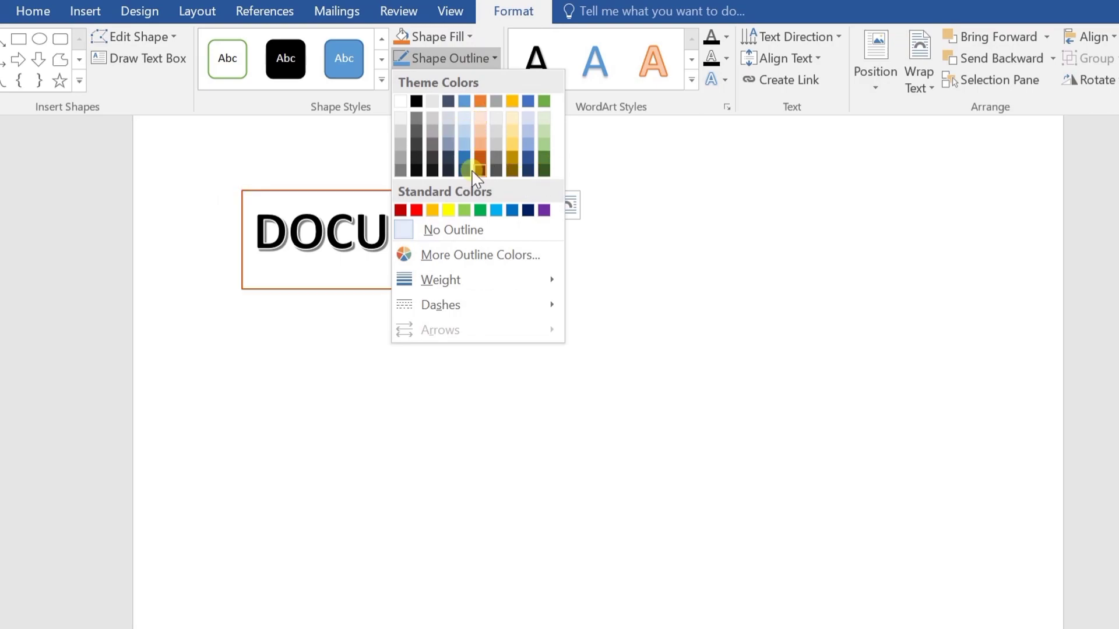
{"action": "left_click", "coordinate": [440, 61]}
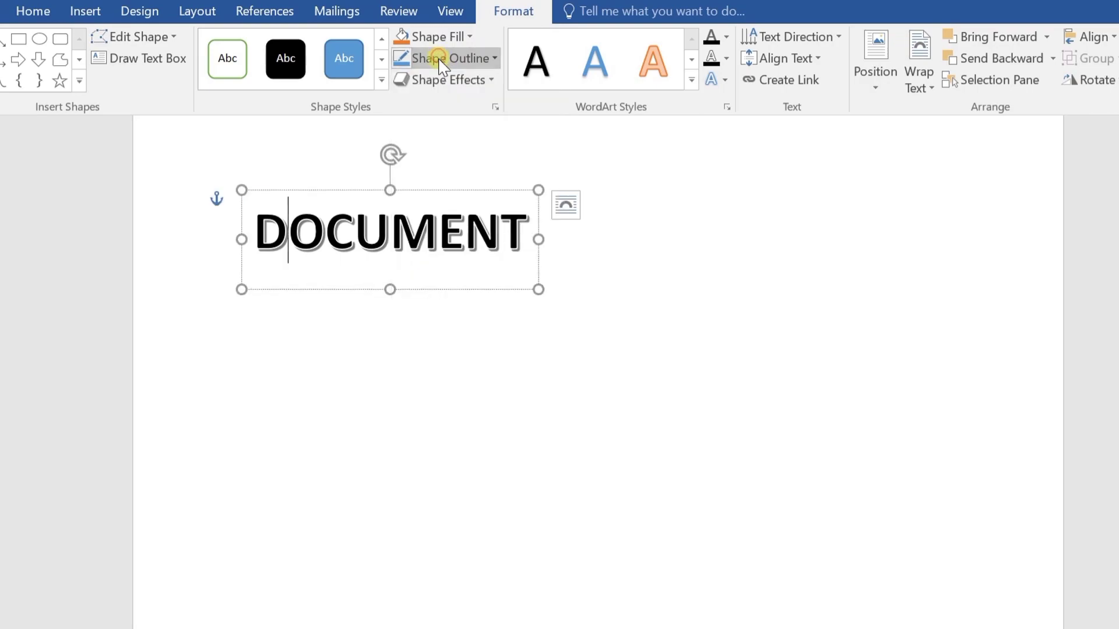
{"action": "left_click", "coordinate": [491, 81]}
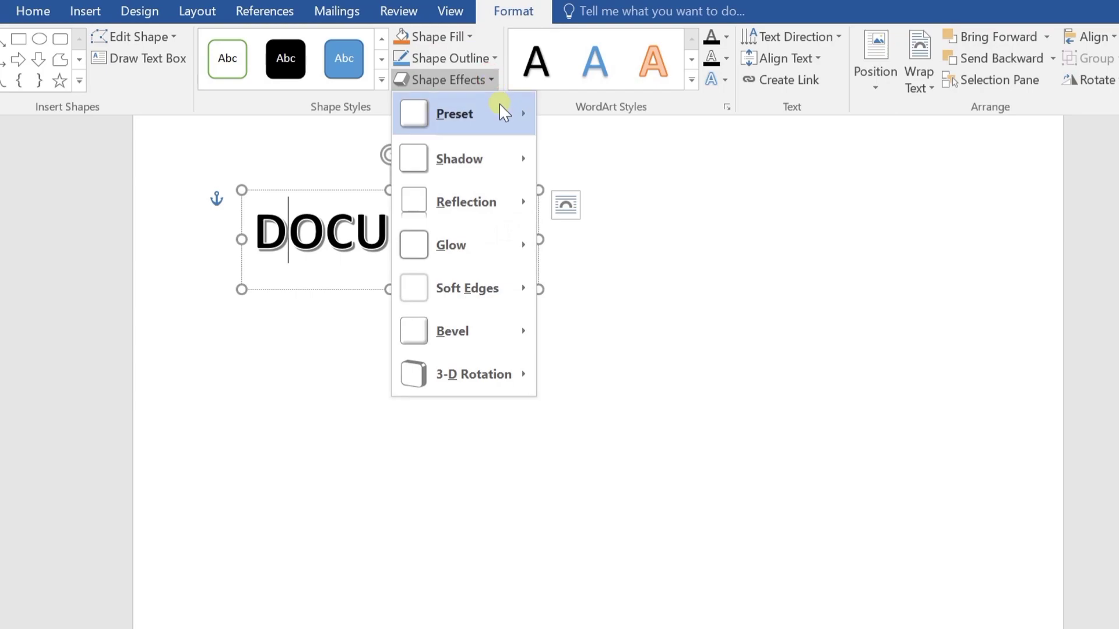
{"action": "mouse_move", "coordinate": [499, 110]}
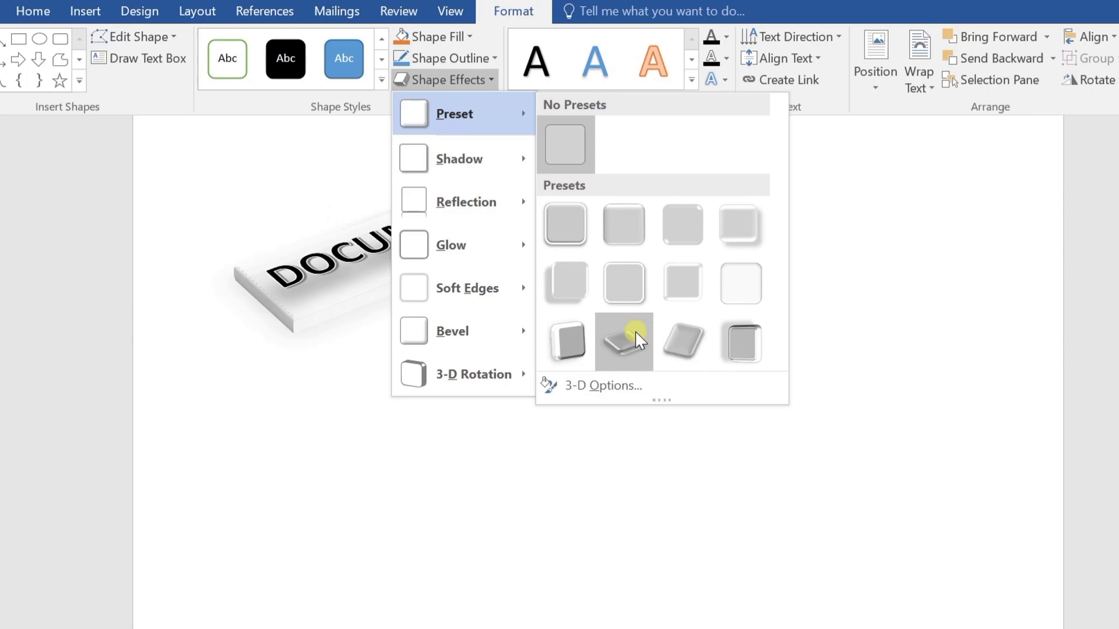
{"action": "mouse_move", "coordinate": [490, 382]}
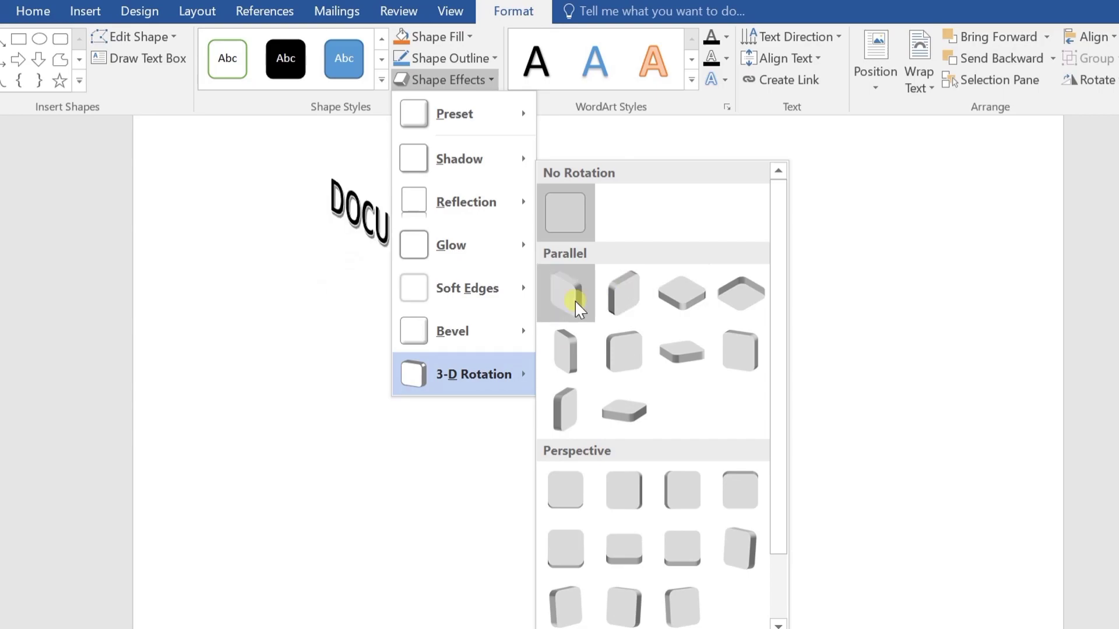
{"action": "mouse_move", "coordinate": [482, 256]}
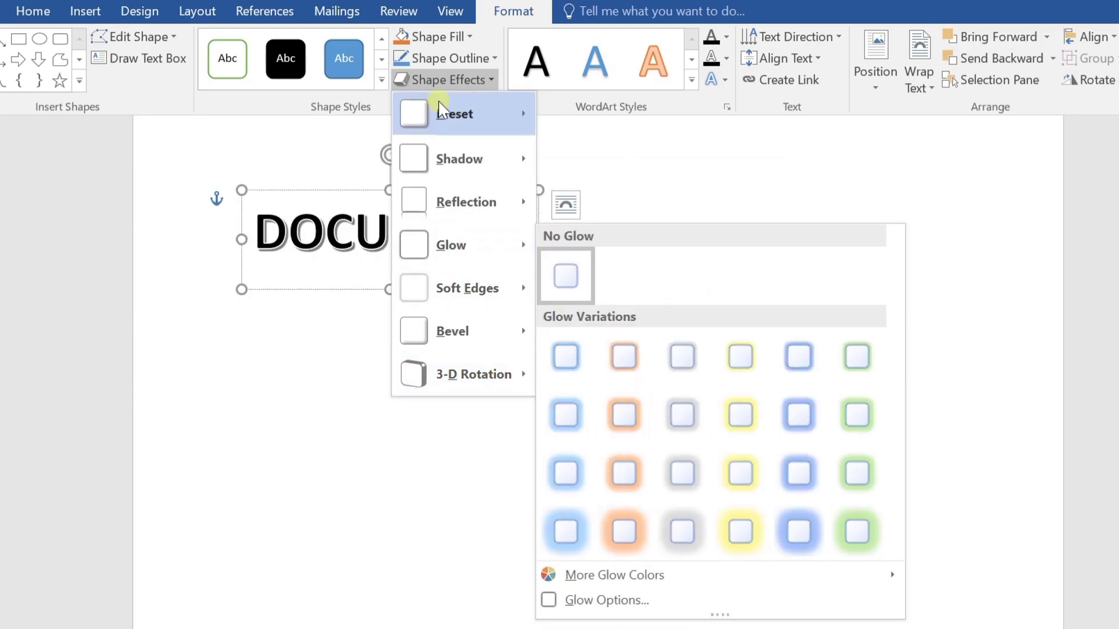
{"action": "left_click", "coordinate": [458, 80]}
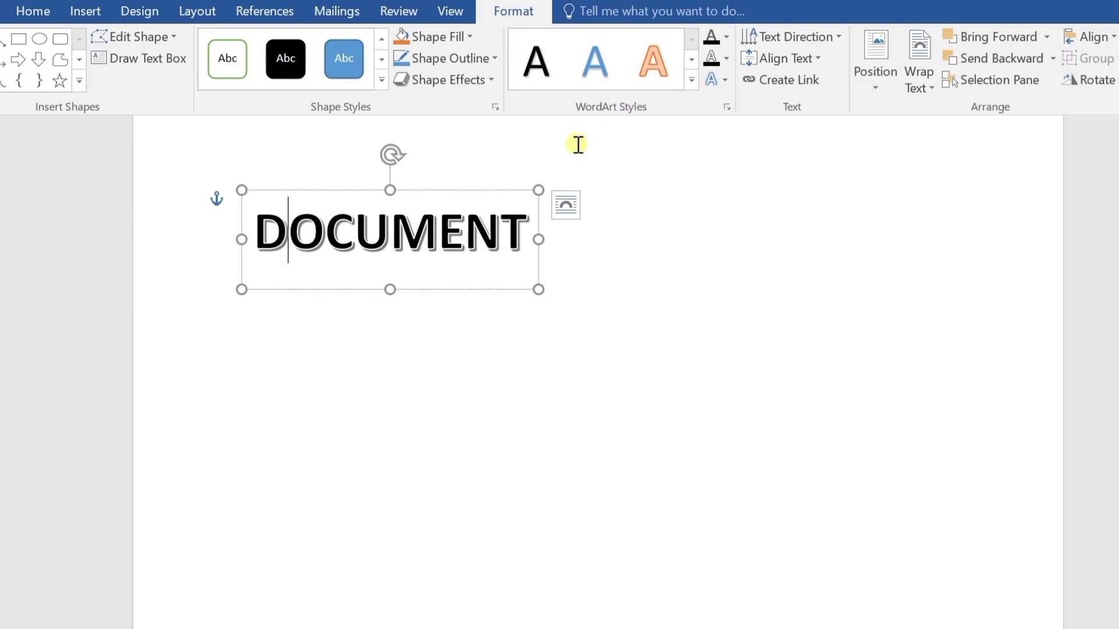
Restyle the whole DOCUMENT text with the bold blue WordArt style that has a hard light-blue shadow
{"action": "left_click_drag", "start_coordinate": [259, 236], "coordinate": [532, 250]}
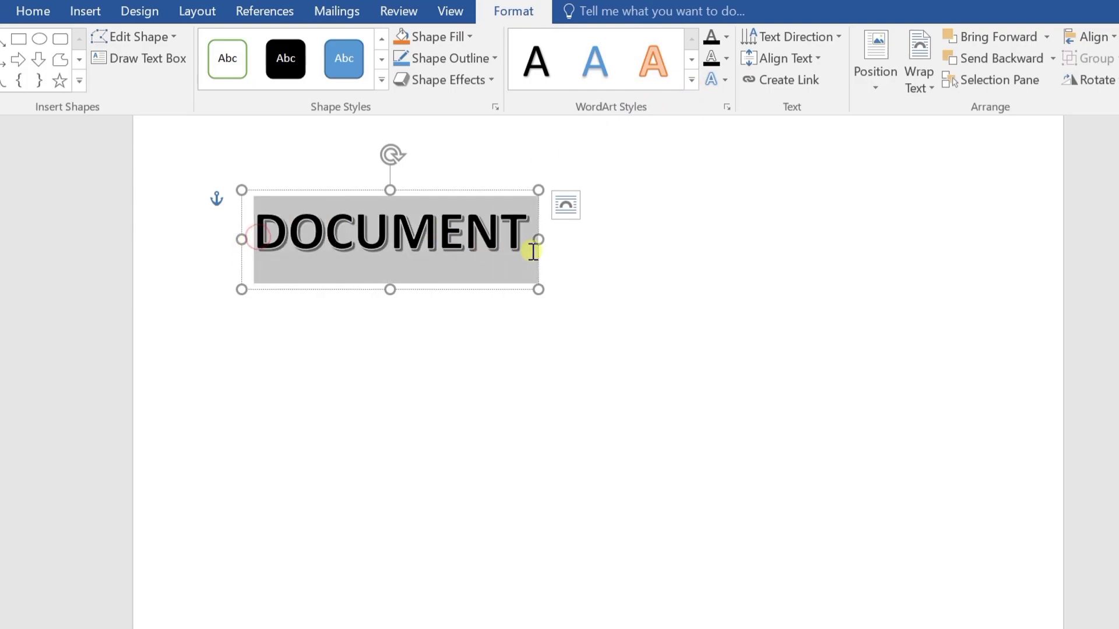
{"action": "left_click", "coordinate": [676, 82]}
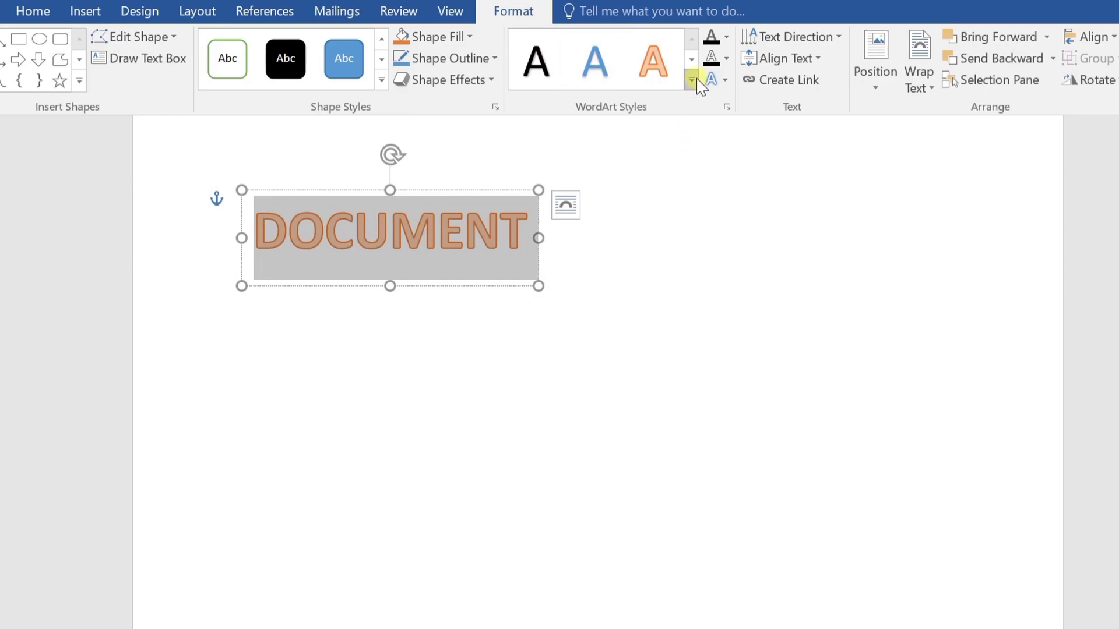
{"action": "left_click", "coordinate": [692, 80]}
{"action": "left_click", "coordinate": [654, 175]}
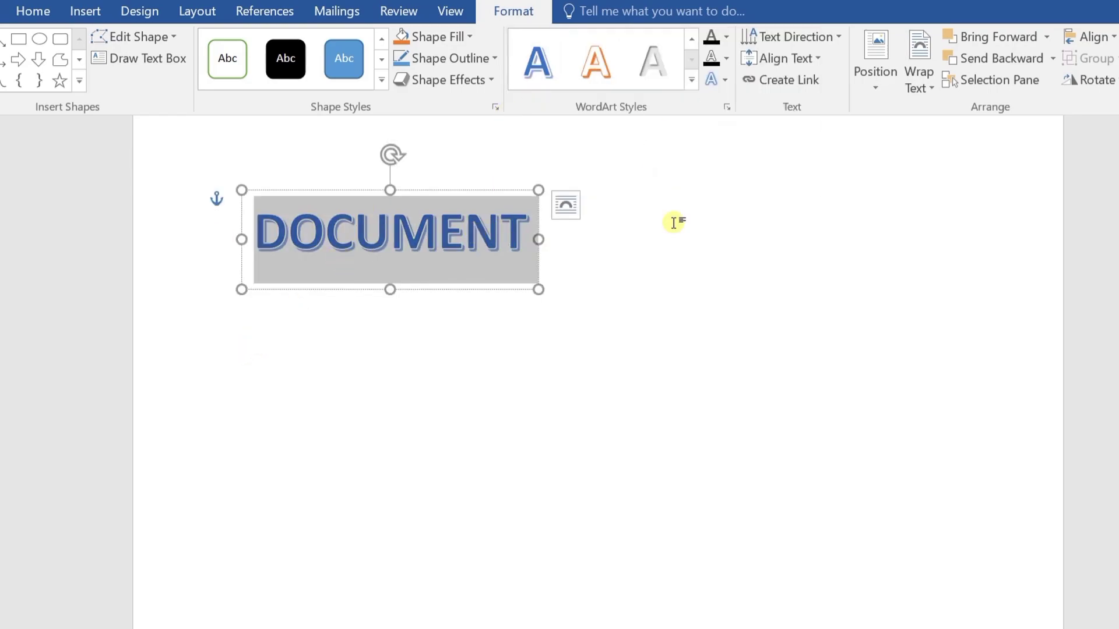
{"action": "left_click", "coordinate": [688, 85]}
{"action": "left_click", "coordinate": [716, 326]}
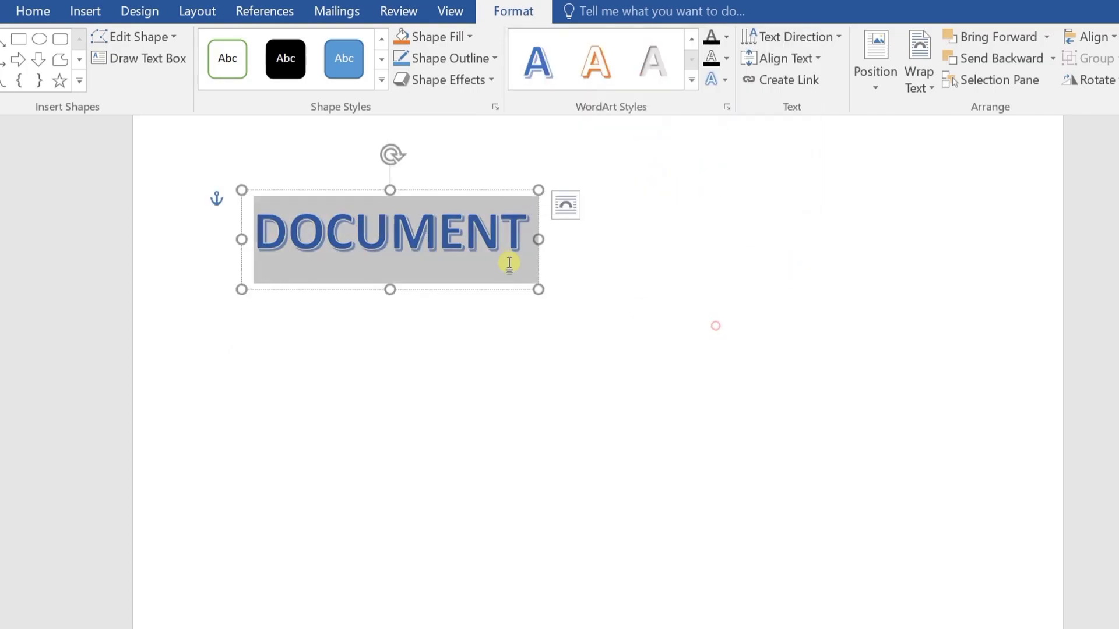
Set the DOCUMENT text fill to standard purple and the text outline to standard yellow
{"action": "left_click", "coordinate": [730, 39]}
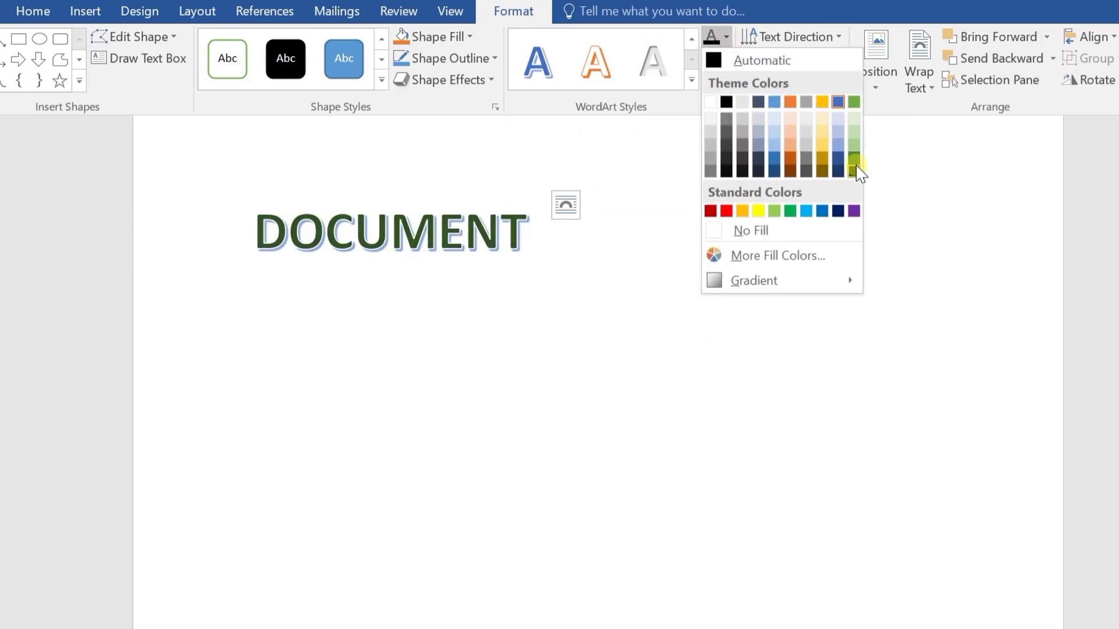
{"action": "left_click", "coordinate": [853, 211]}
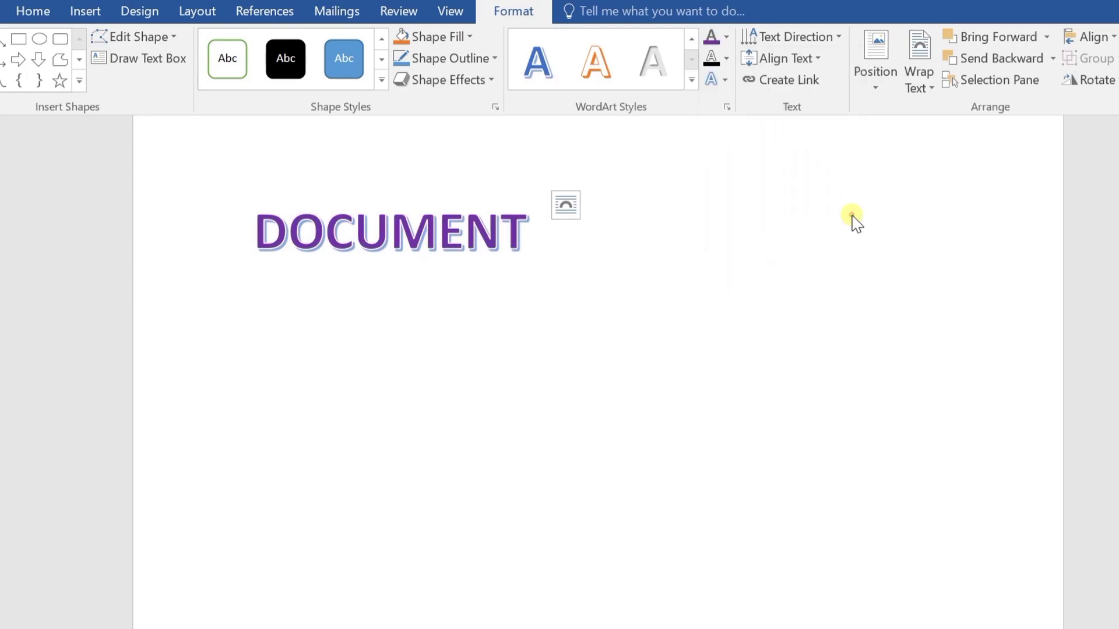
{"action": "left_click", "coordinate": [727, 60]}
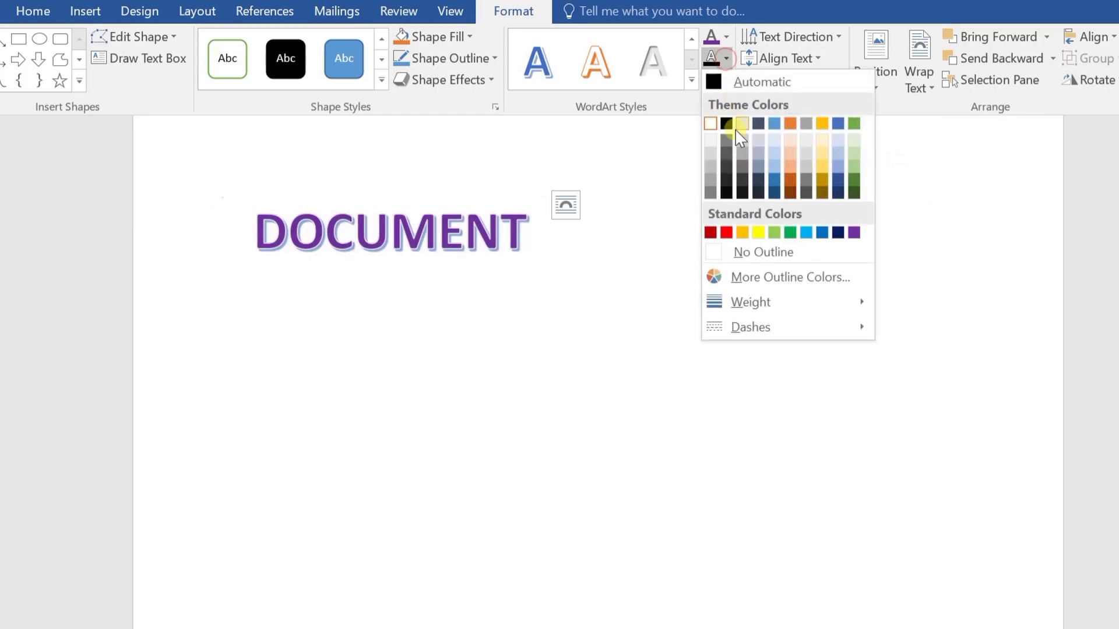
{"action": "left_click", "coordinate": [760, 233]}
Preview the text effects for the DOCUMENT WordArt and apply the Transform warp that makes the letters bulge in the middle
{"action": "left_click", "coordinate": [725, 80]}
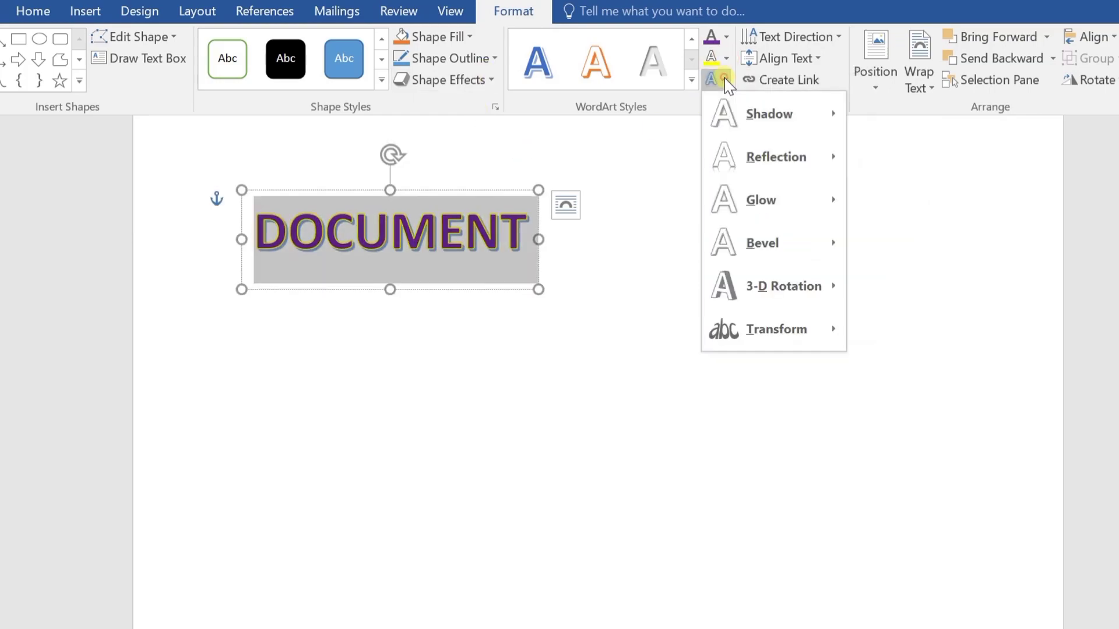
{"action": "mouse_move", "coordinate": [773, 133]}
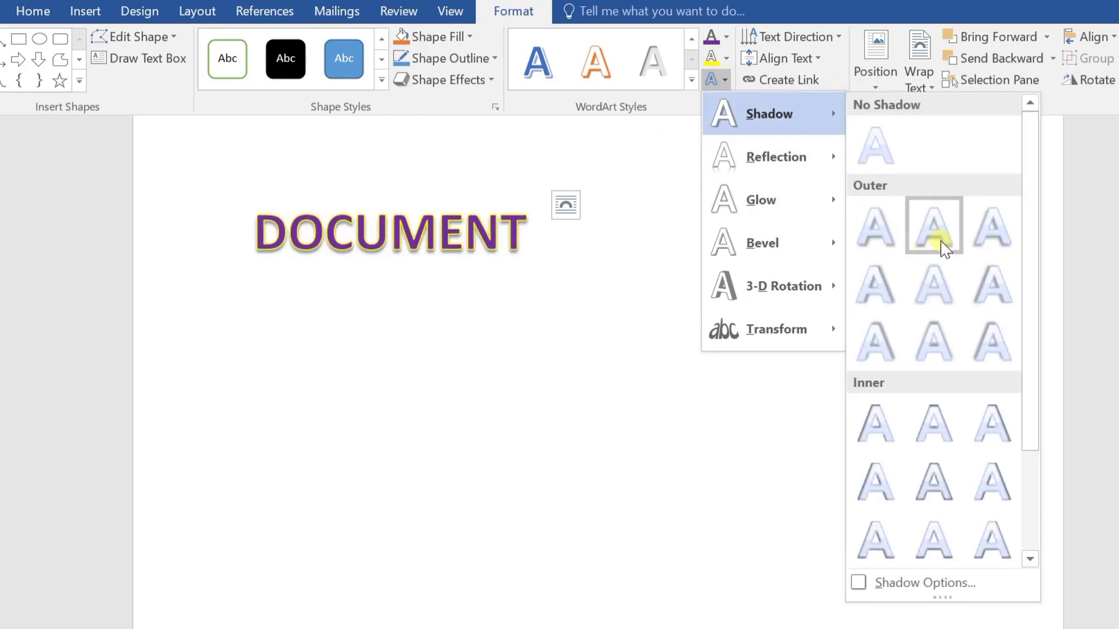
{"action": "mouse_move", "coordinate": [777, 218]}
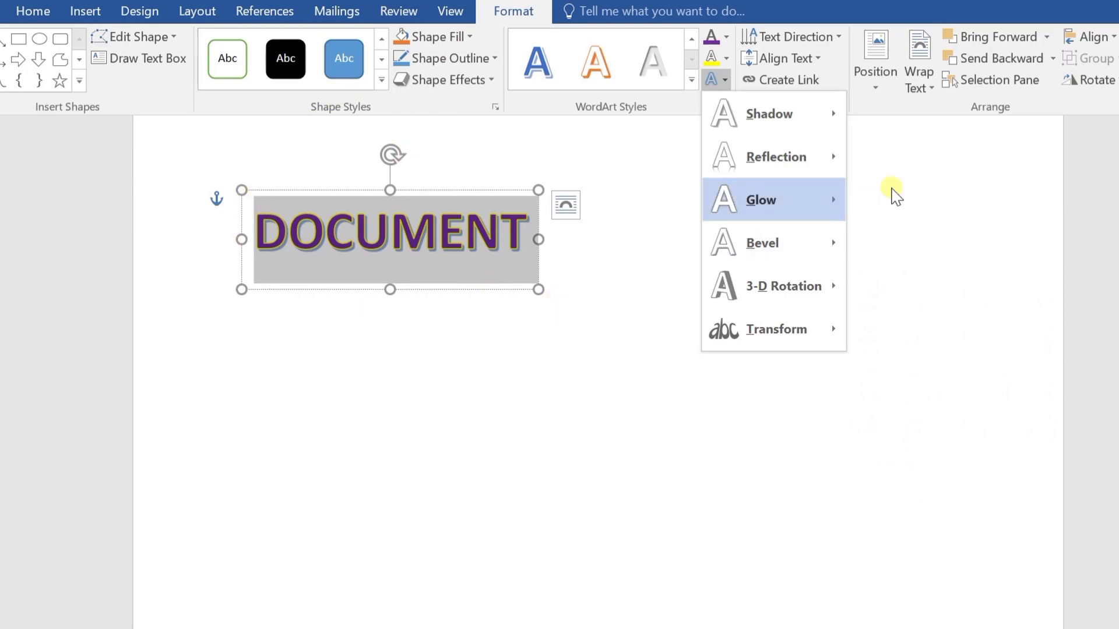
{"action": "mouse_move", "coordinate": [778, 254]}
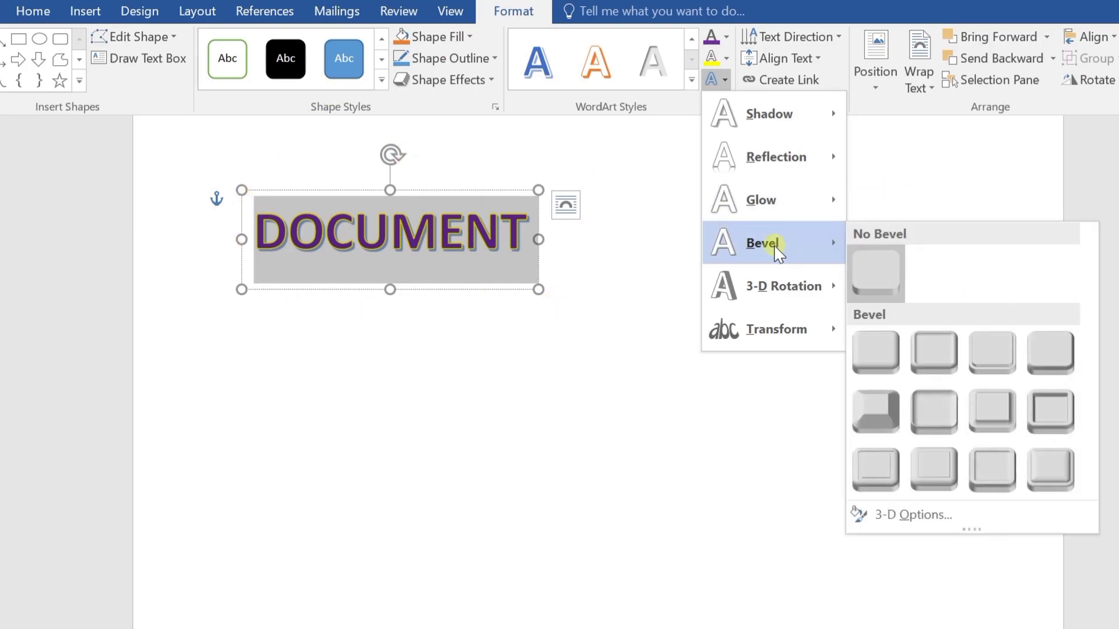
{"action": "mouse_move", "coordinate": [786, 291]}
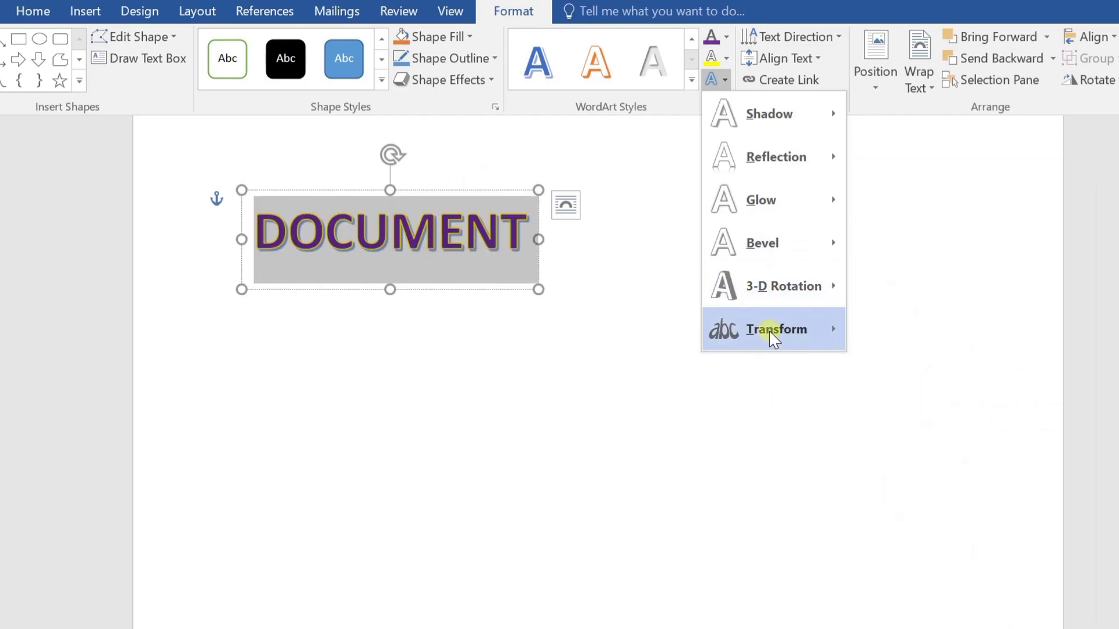
{"action": "mouse_move", "coordinate": [773, 338]}
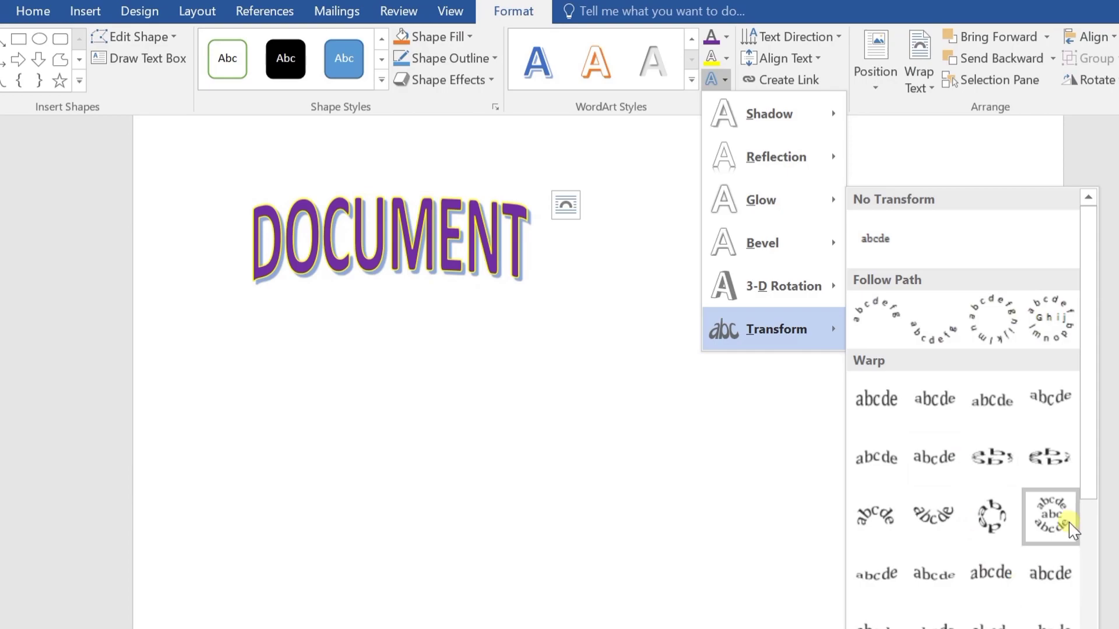
{"action": "left_click_drag", "start_coordinate": [1089, 467], "coordinate": [1079, 615]}
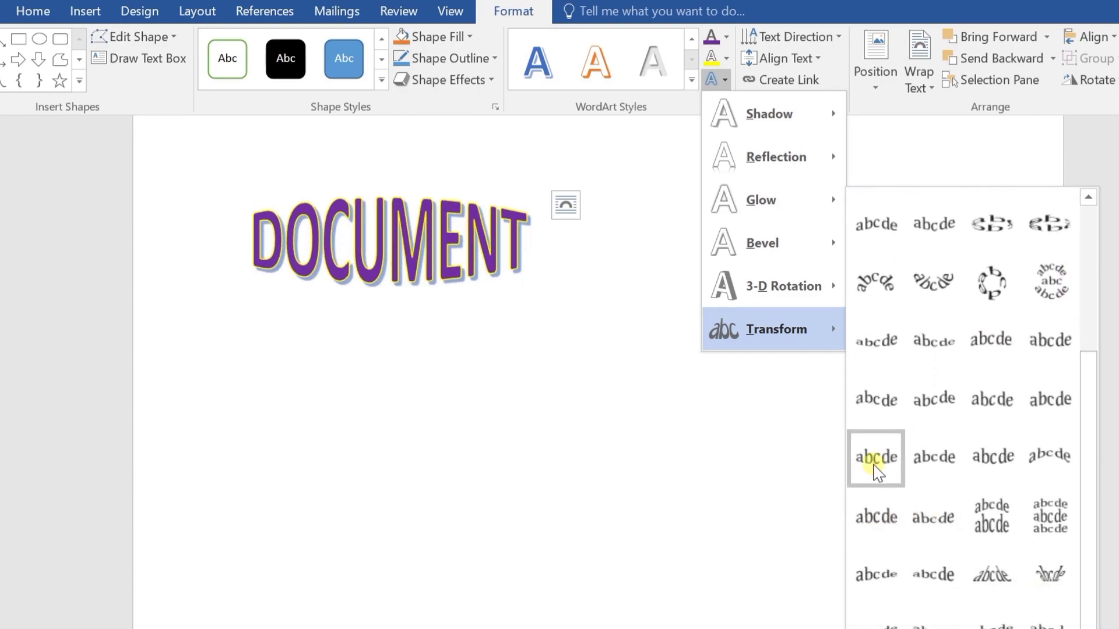
{"action": "left_click", "coordinate": [878, 472]}
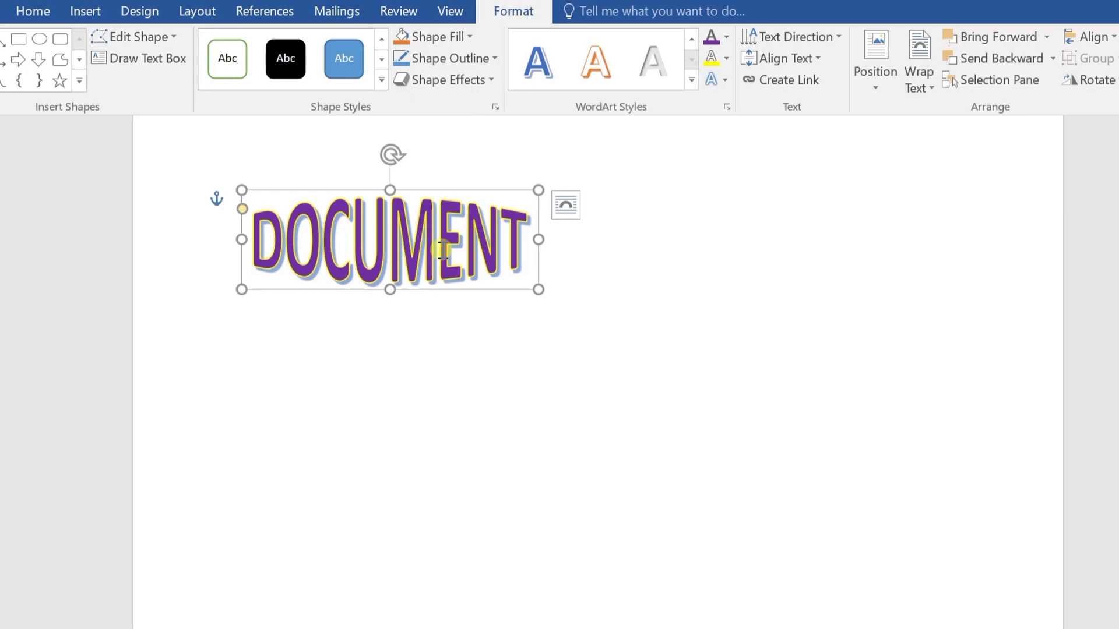
Try rotating all the DOCUMENT text 90° and enlarge its frame into a wide, tall vertical shape
{"action": "left_click", "coordinate": [825, 38]}
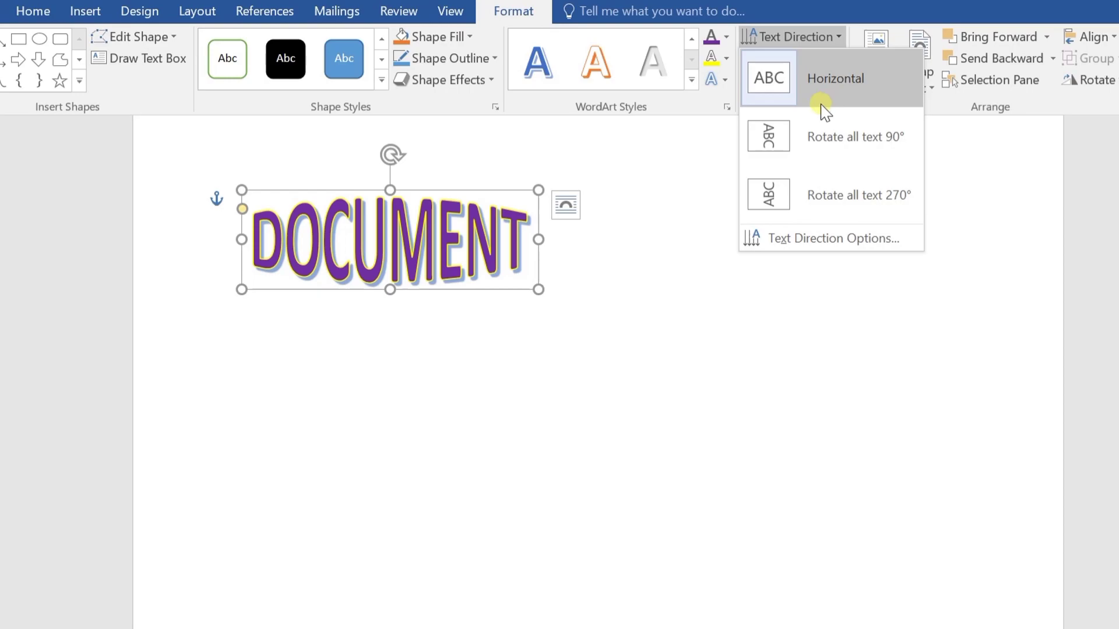
{"action": "left_click", "coordinate": [841, 138]}
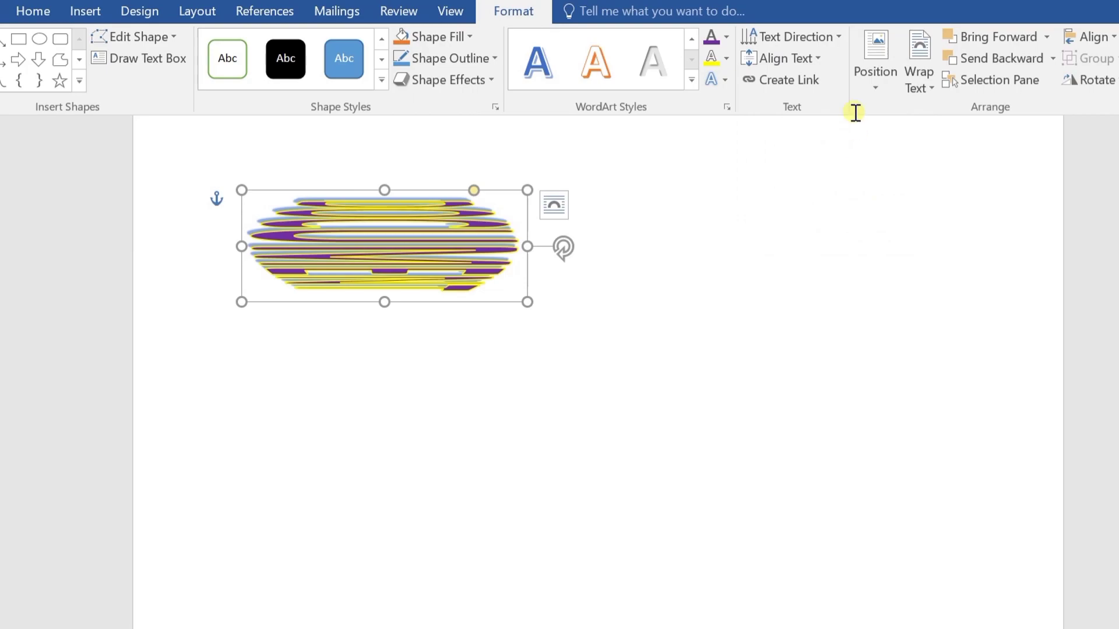
{"action": "left_click_drag", "start_coordinate": [383, 303], "coordinate": [385, 472]}
{"action": "scroll", "coordinate": [626, 305], "scroll_direction": "up", "scroll_amount": 1}
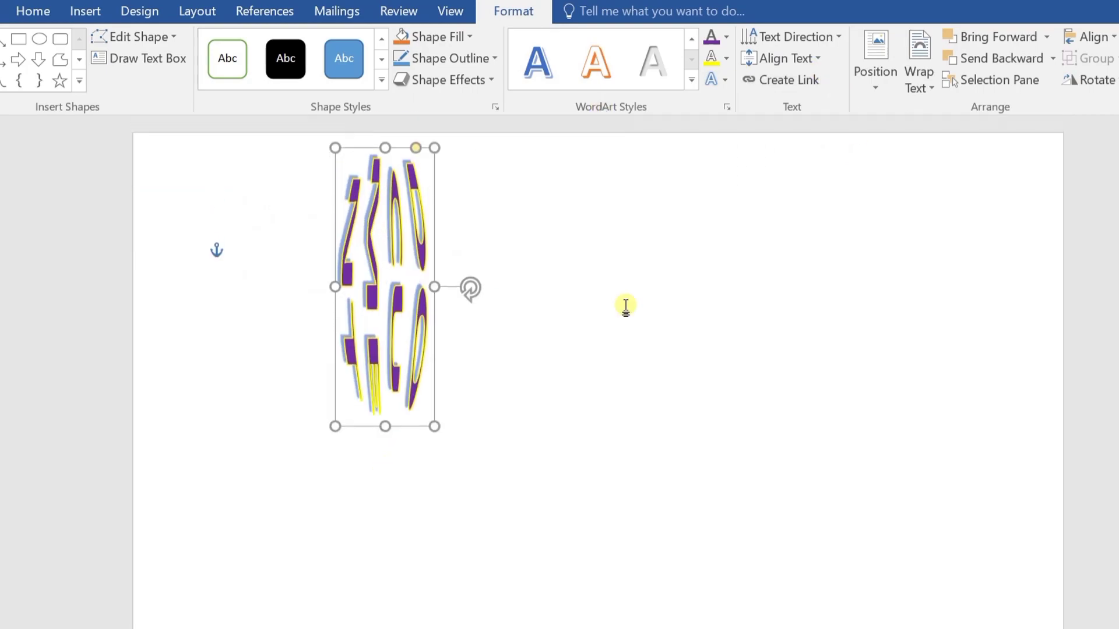
{"action": "left_click_drag", "start_coordinate": [438, 284], "coordinate": [622, 291]}
{"action": "left_click_drag", "start_coordinate": [479, 429], "coordinate": [475, 628]}
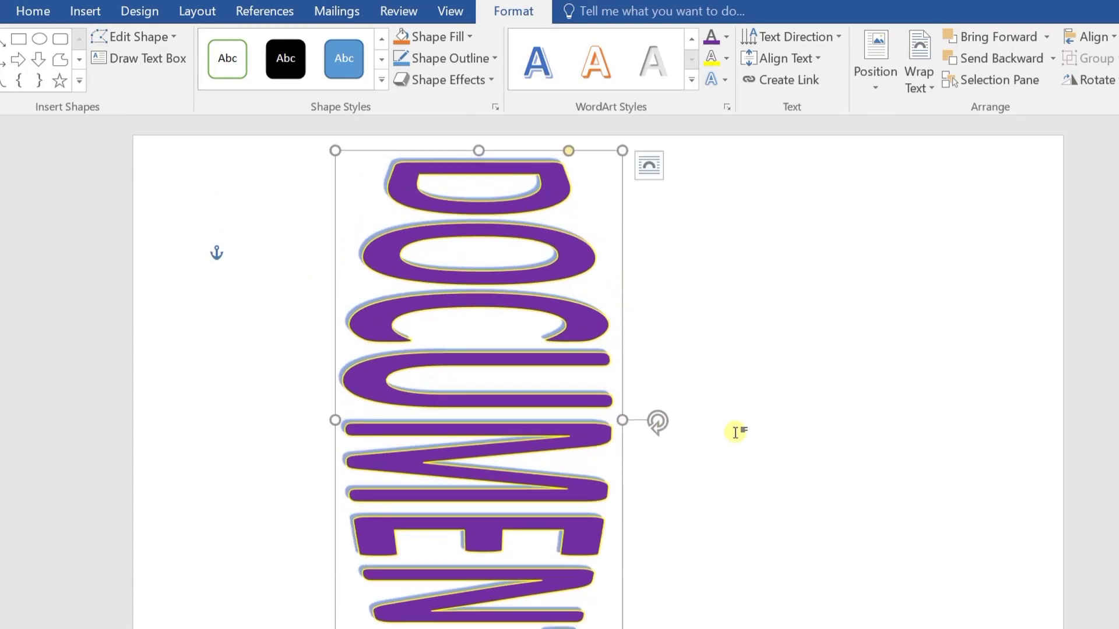
{"action": "scroll", "coordinate": [735, 431], "scroll_direction": "down", "scroll_amount": 3}
{"action": "left_click_drag", "start_coordinate": [479, 528], "coordinate": [477, 628]}
{"action": "scroll", "coordinate": [804, 350], "scroll_direction": "up", "scroll_amount": 3}
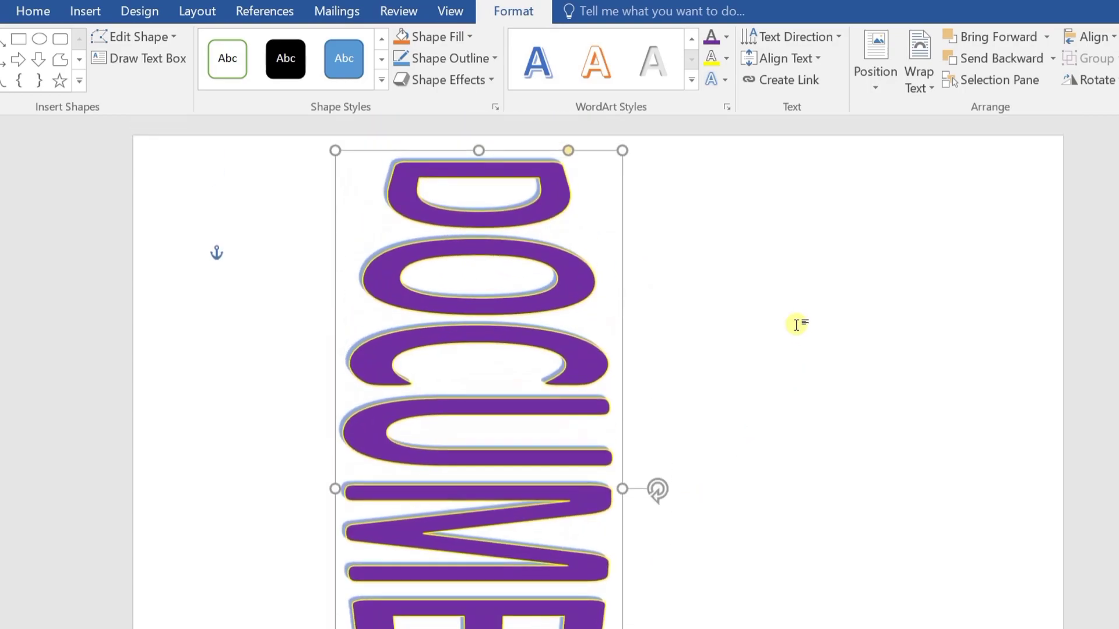
Try the text direction Rotate all text 270° on the enlarged DOCUMENT WordArt and inspect it down the page
{"action": "left_click", "coordinate": [807, 37]}
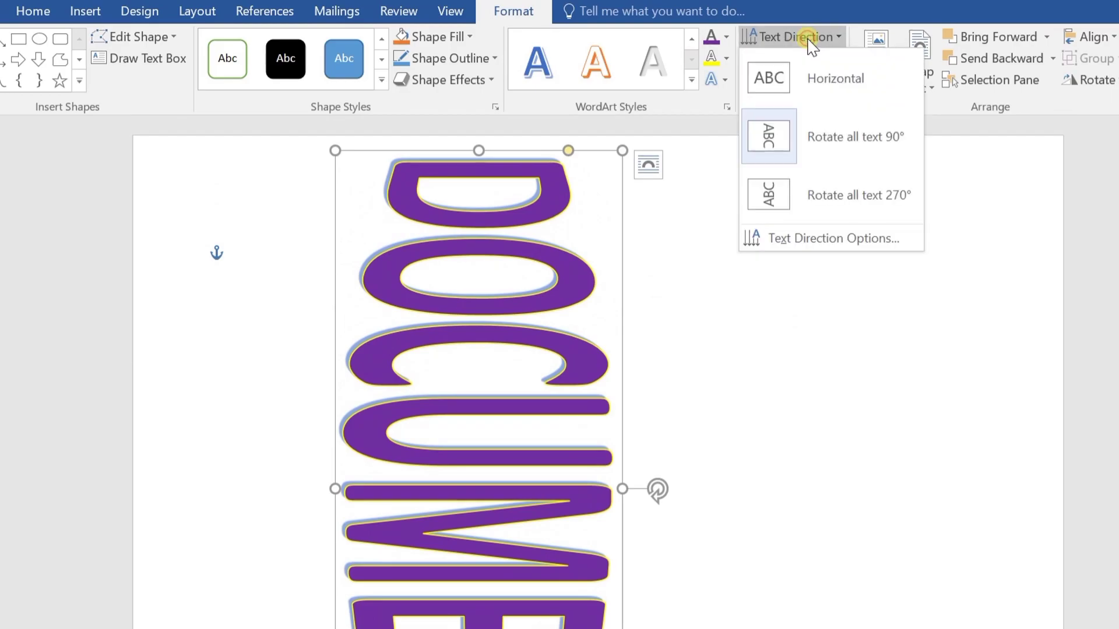
{"action": "left_click", "coordinate": [846, 200]}
{"action": "scroll", "coordinate": [441, 323], "scroll_direction": "down", "scroll_amount": 1}
{"action": "scroll", "coordinate": [441, 323], "scroll_direction": "down", "scroll_amount": 3}
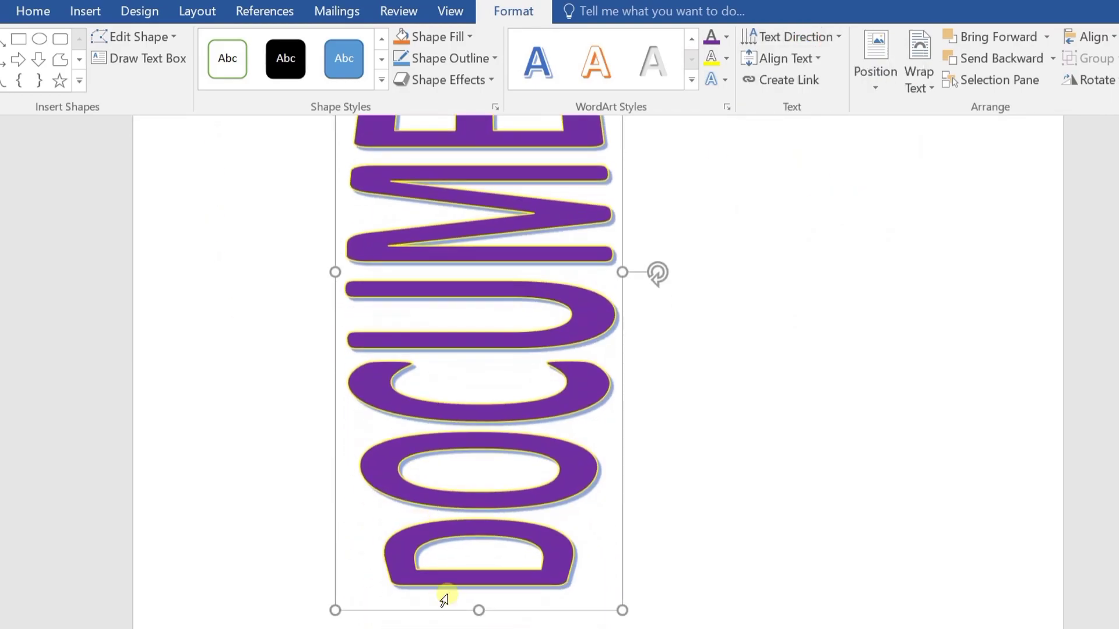
{"action": "scroll", "coordinate": [482, 308], "scroll_direction": "up", "scroll_amount": 4}
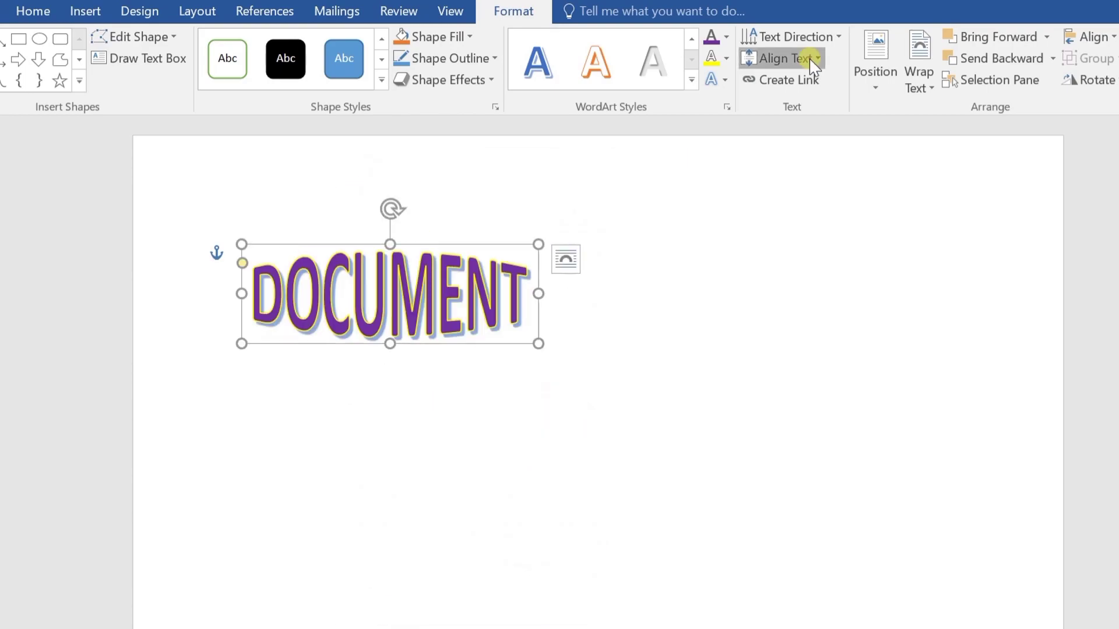
Review the text alignment, page position and text wrapping options for the DOCUMENT WordArt without changing them
{"action": "left_click", "coordinate": [812, 58]}
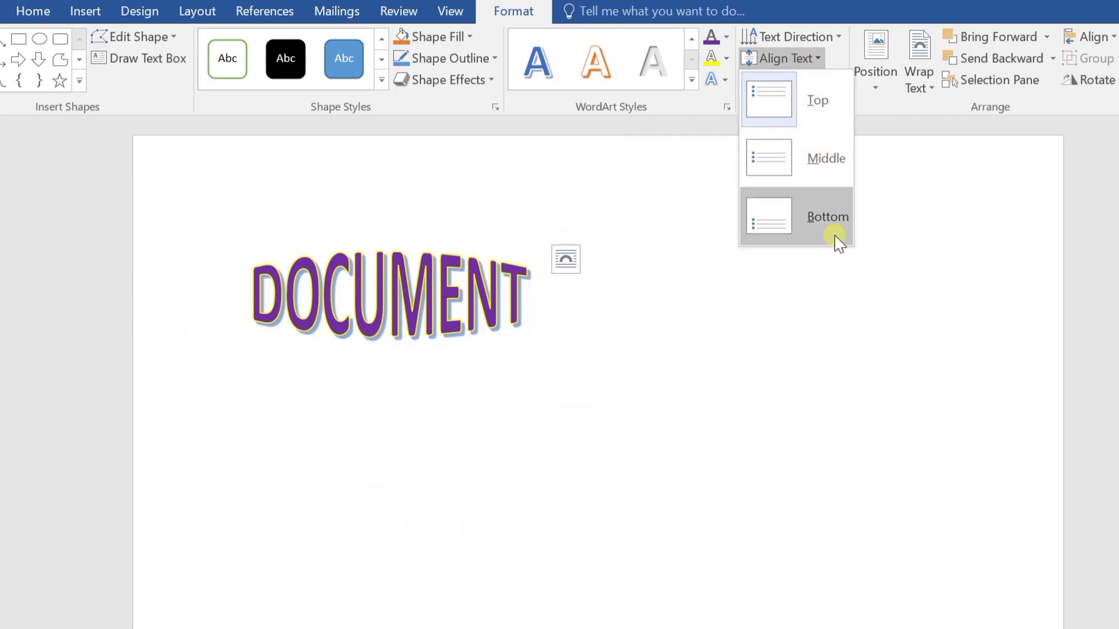
{"action": "left_click", "coordinate": [995, 293]}
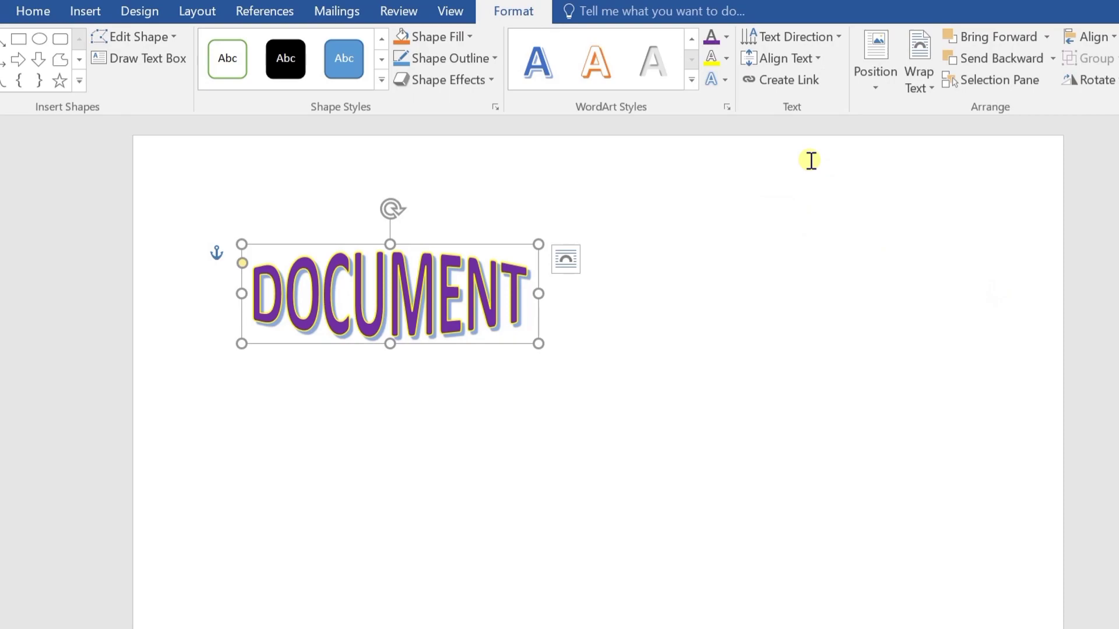
{"action": "left_click", "coordinate": [877, 84]}
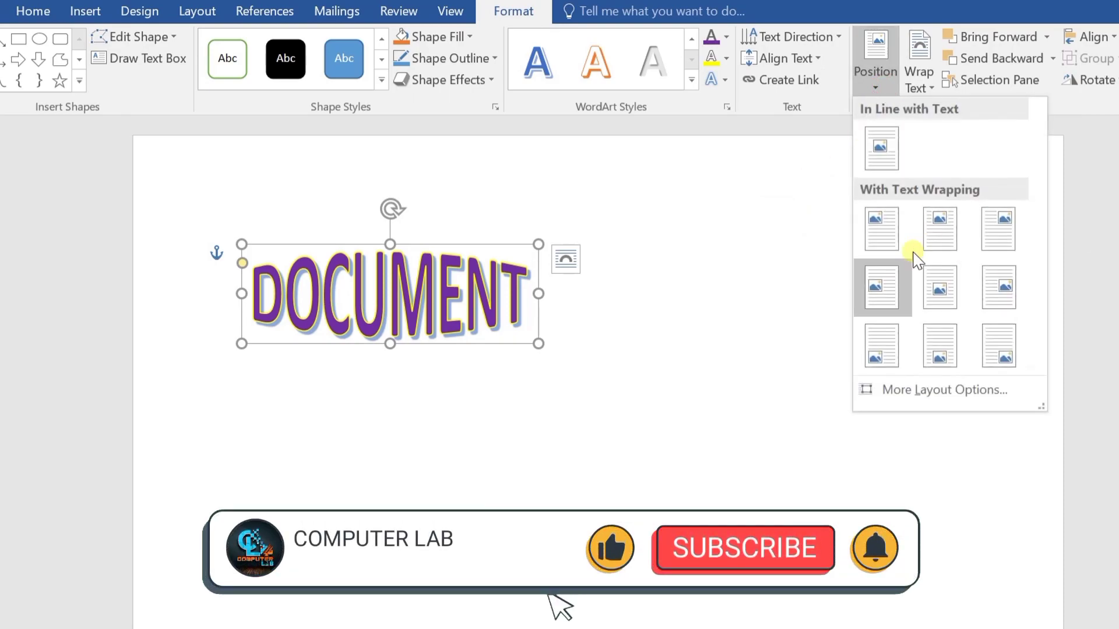
{"action": "left_click", "coordinate": [728, 237]}
{"action": "left_click", "coordinate": [933, 88]}
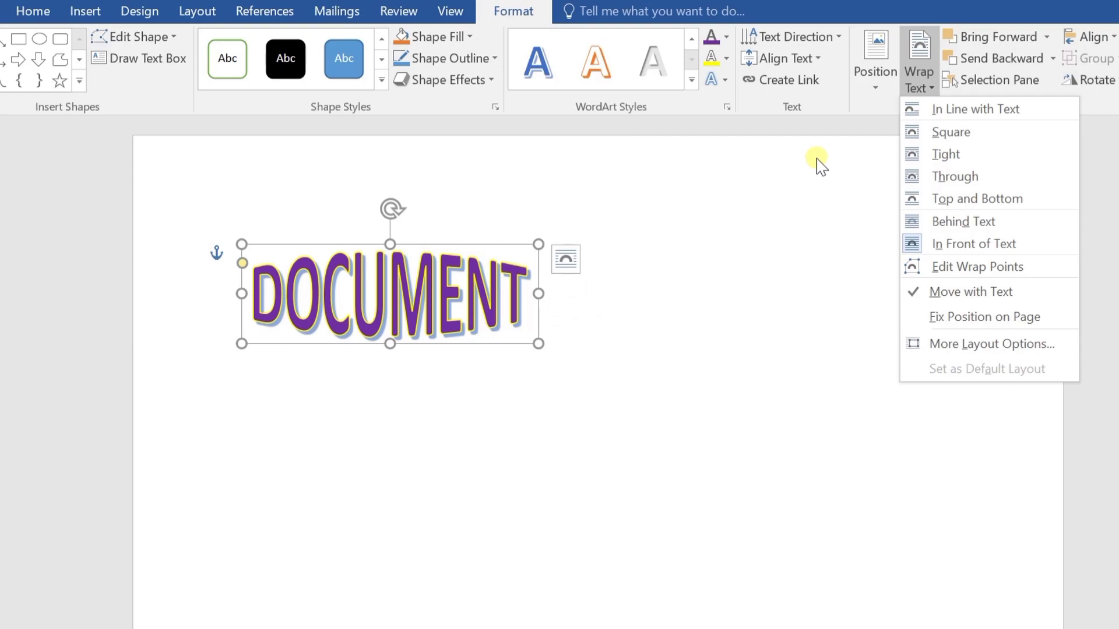
{"action": "left_click", "coordinate": [466, 296]}
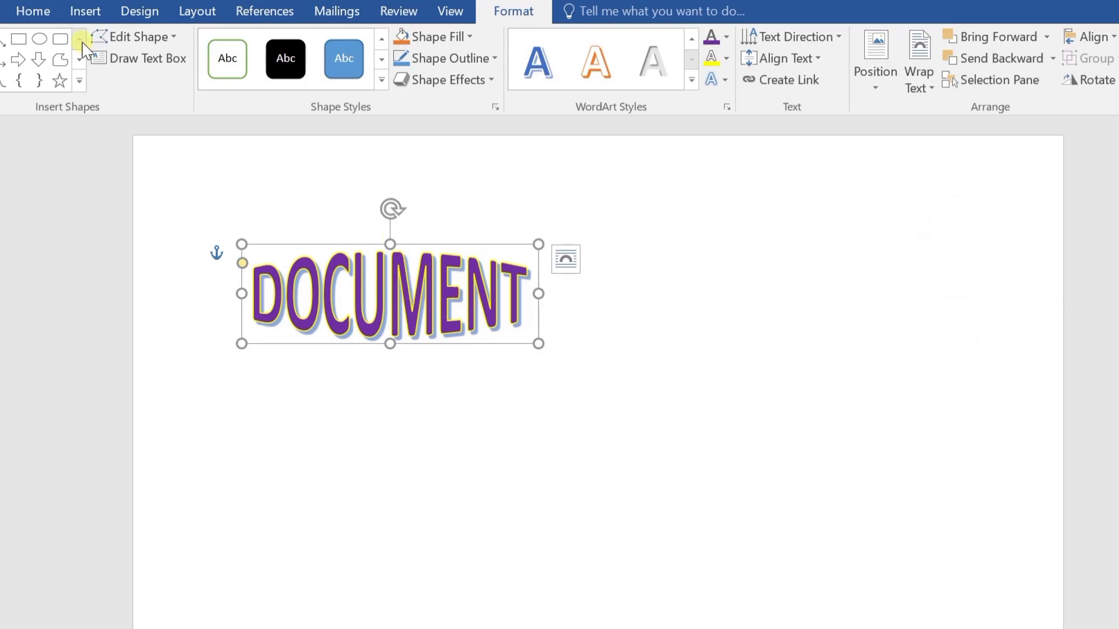
Bring up the insertion commands that include WordArt
{"action": "left_click", "coordinate": [85, 11]}
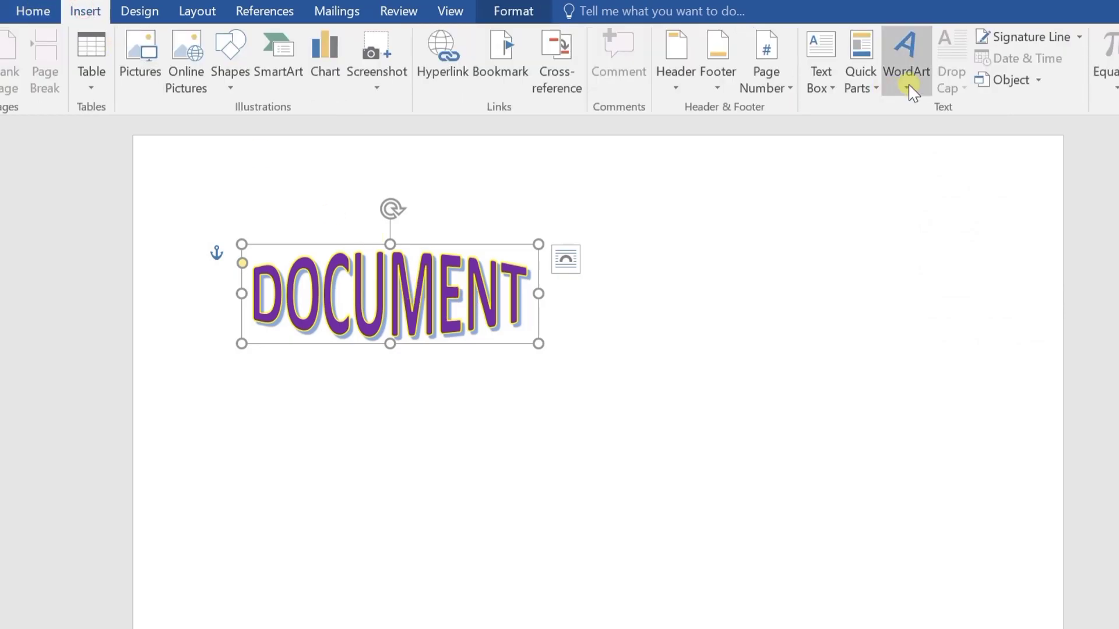